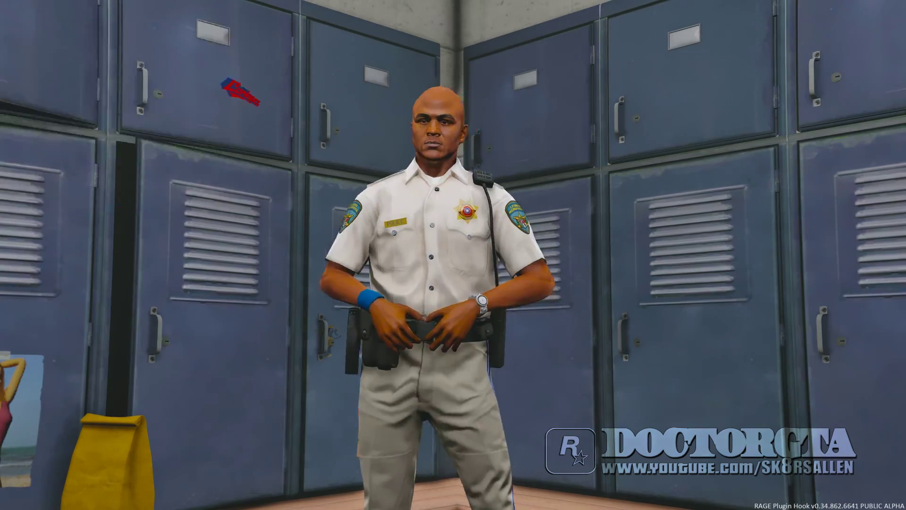
pyautogui.press('Right')
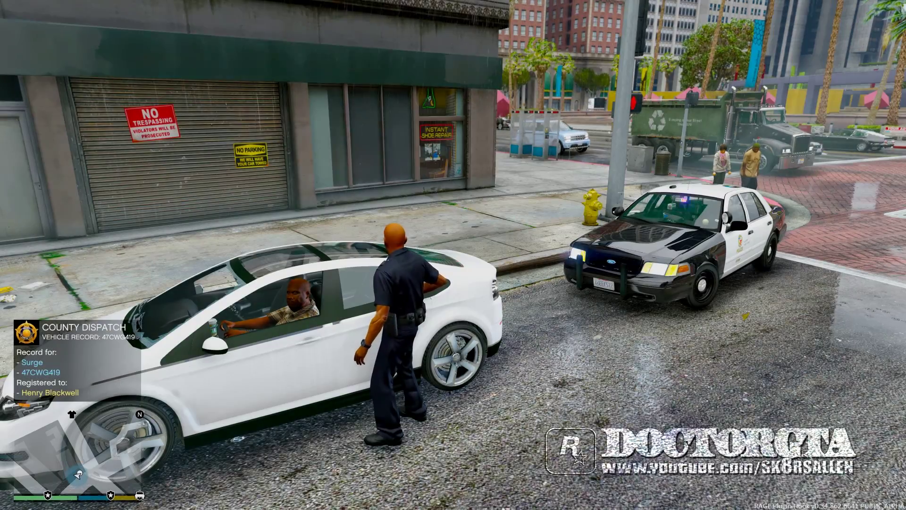
# Switch the agency to sheriff then NOOSE, ask a stopped driver for ID, and jail the suspect
pyautogui.press('e')
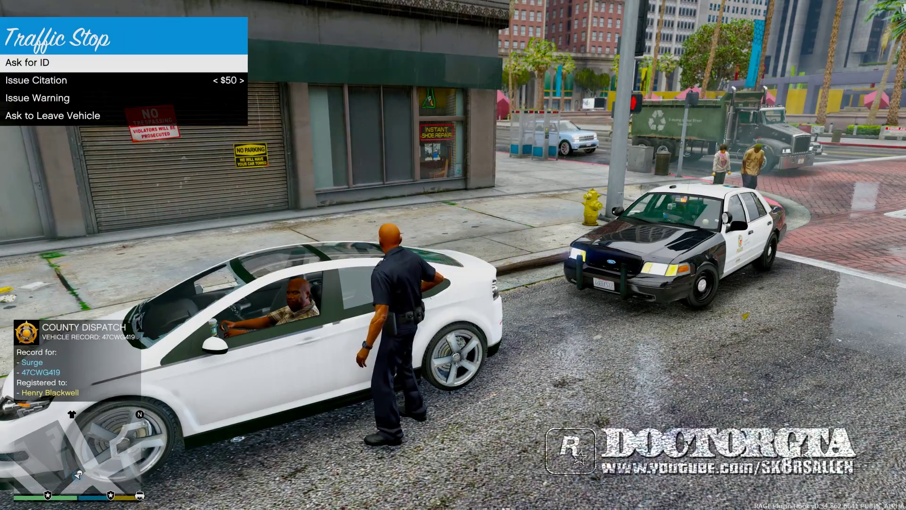
pyautogui.press('Return')
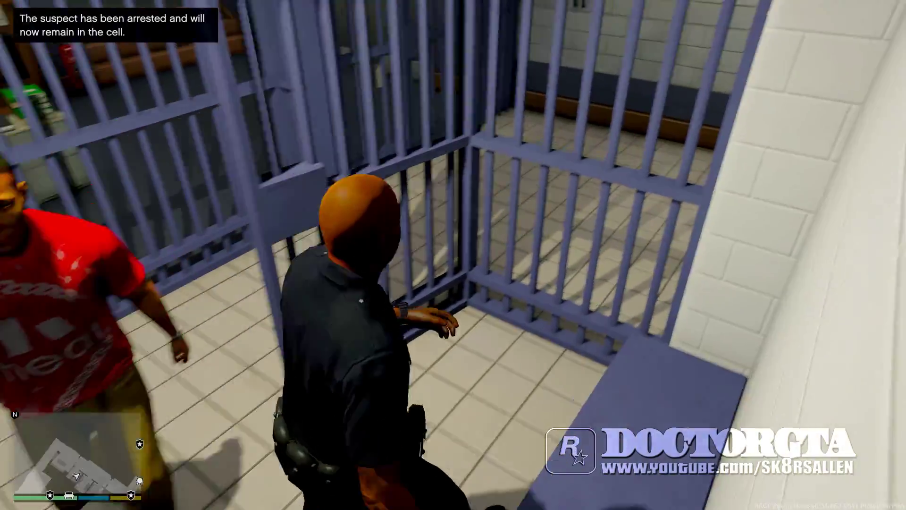
pyautogui.press('w')
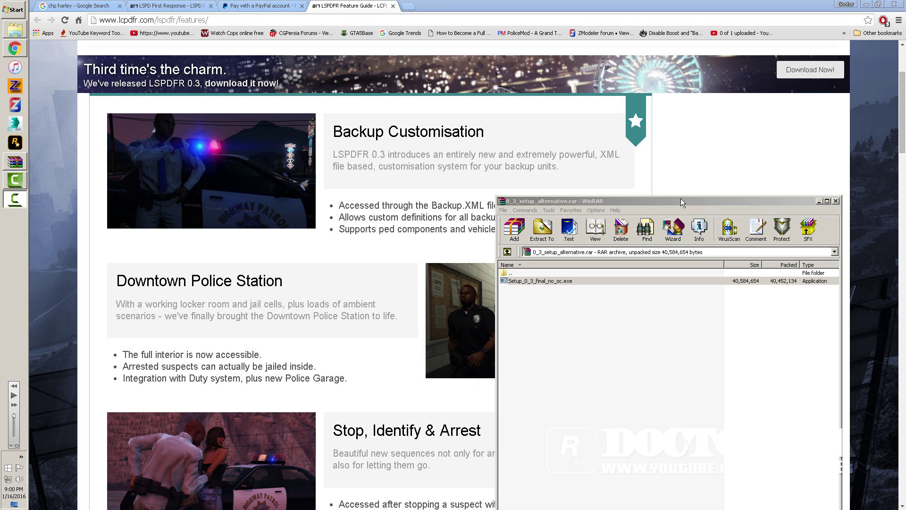
# Run Setup_0_3_final_no_oc.exe from the LSPDFR 0.3 WinRAR archive, confirming the security warning
pyautogui.click(554, 282)
pyautogui.moveTo(555, 205); pyautogui.dragTo(422, 94)
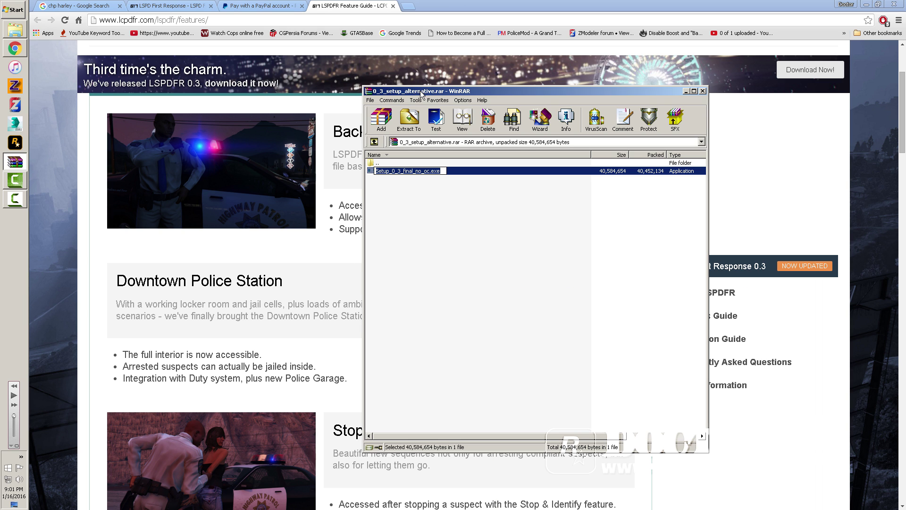
pyautogui.click(482, 224)
pyautogui.click(404, 172)
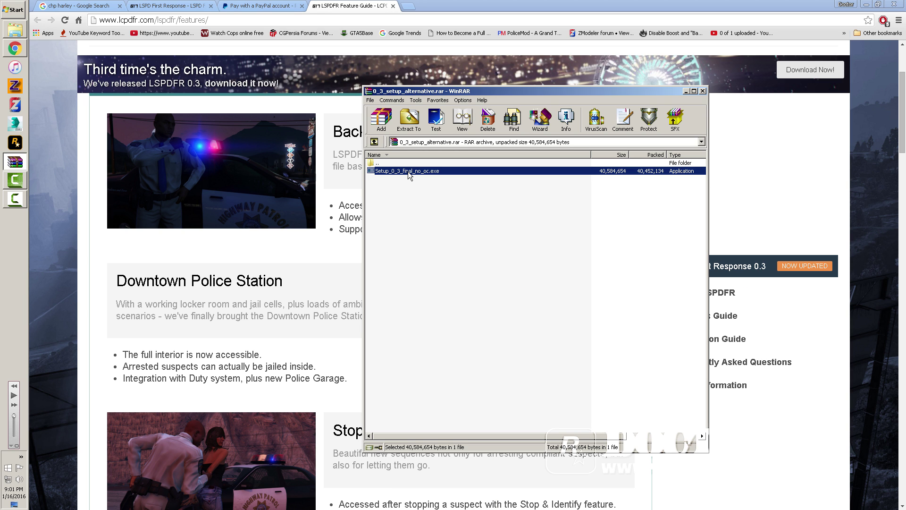
pyautogui.click(866, 5)
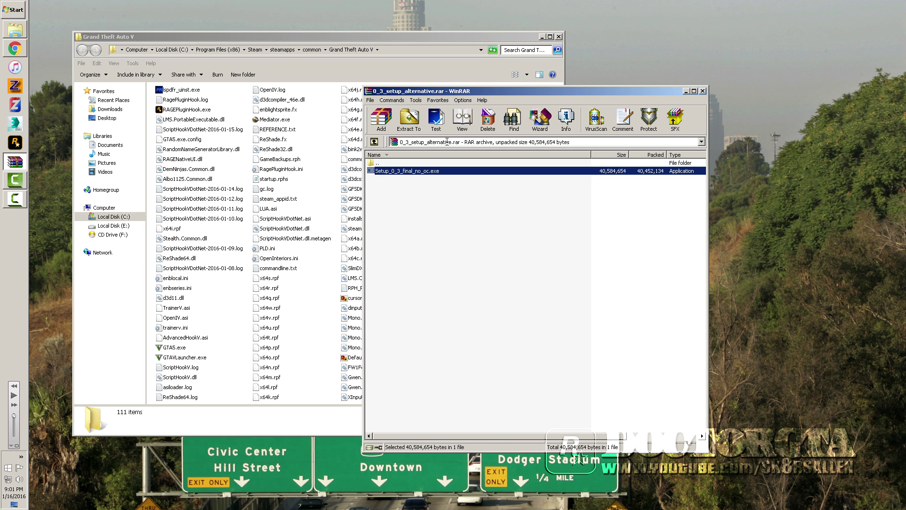
pyautogui.doubleClick(417, 170)
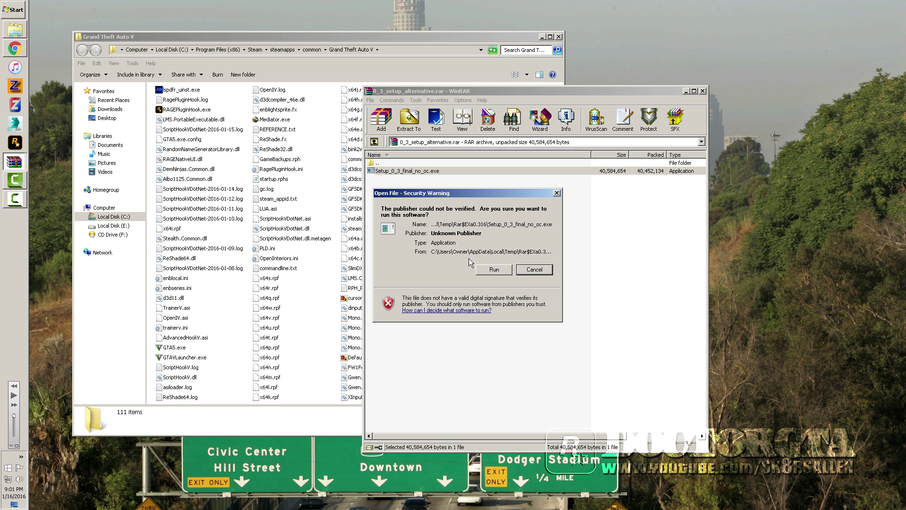
pyautogui.click(493, 269)
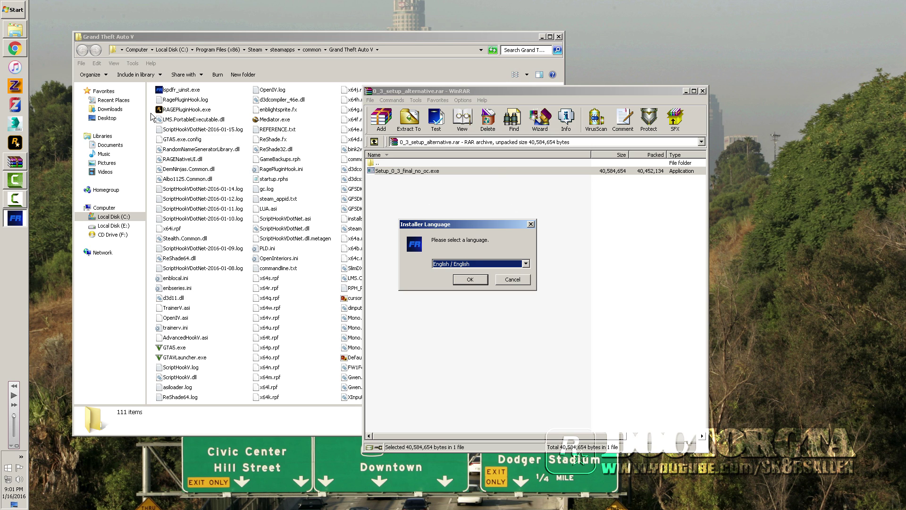
pyautogui.rightClick(187, 112)
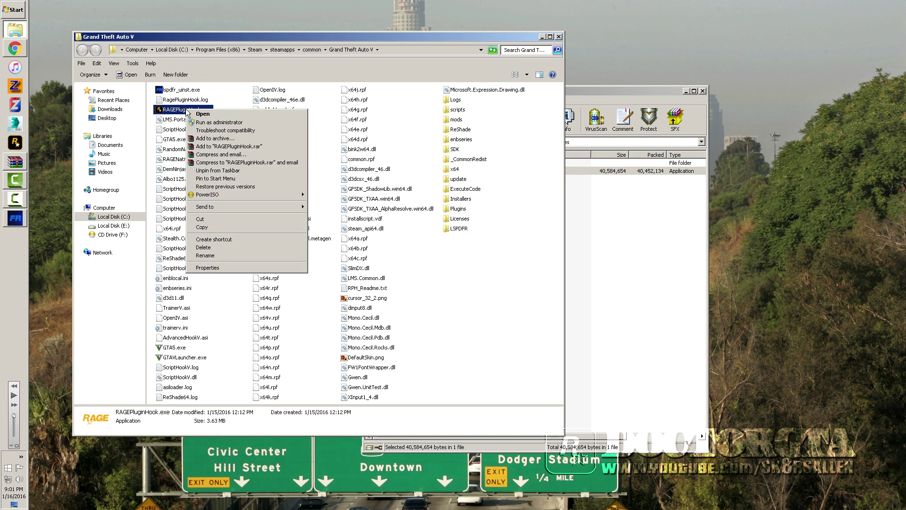
pyautogui.click(218, 269)
pyautogui.click(232, 127)
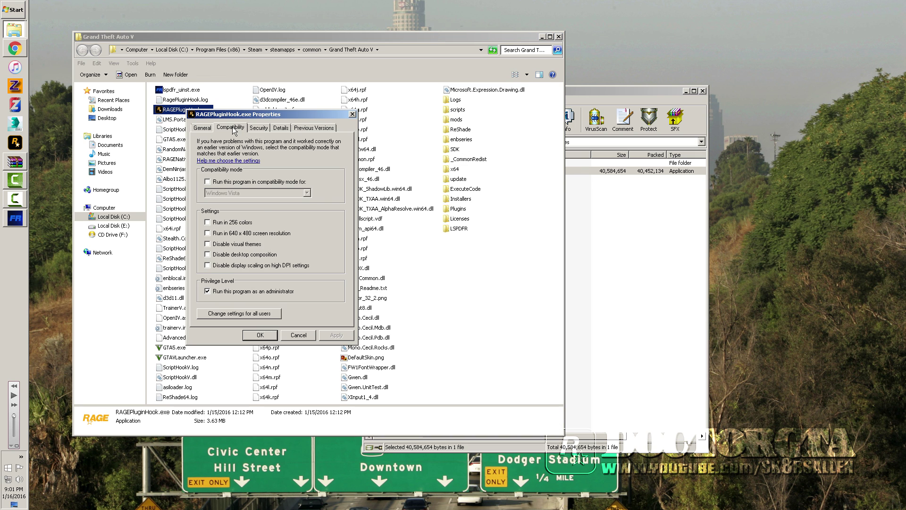
pyautogui.click(252, 128)
pyautogui.click(280, 127)
pyautogui.click(259, 206)
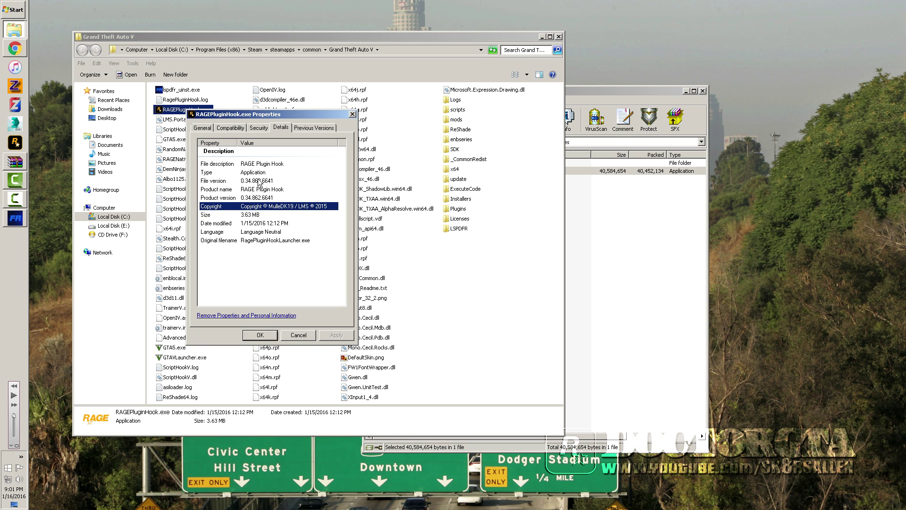
pyautogui.click(298, 335)
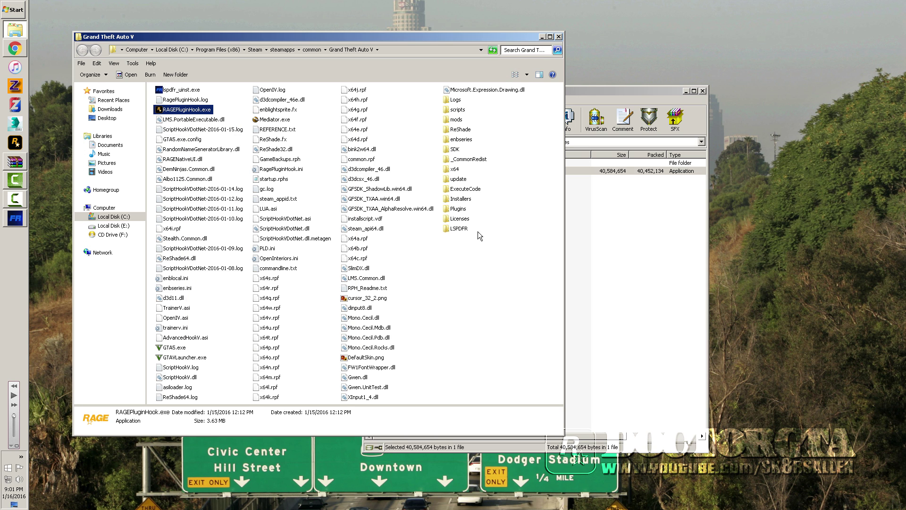
pyautogui.click(638, 92)
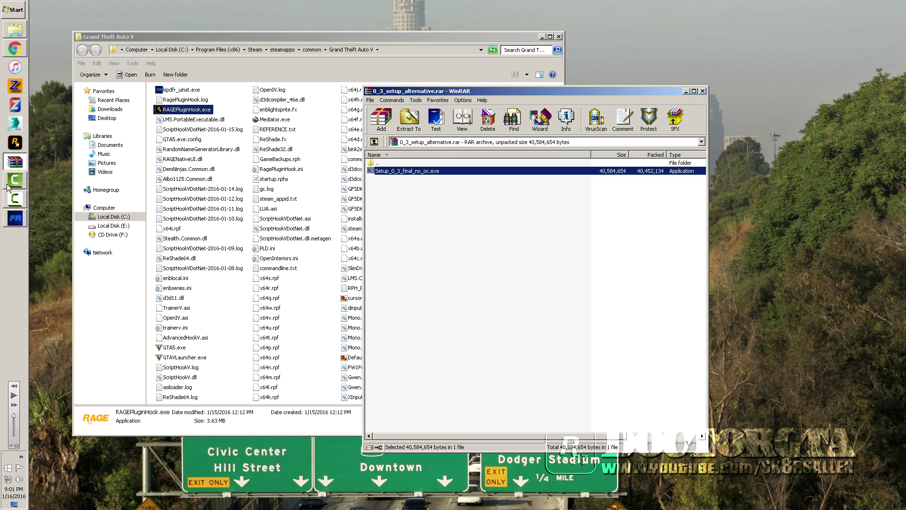
# Choose English, accept the license, and keep all components including the ASI Loader
pyautogui.moveTo(22, 201)
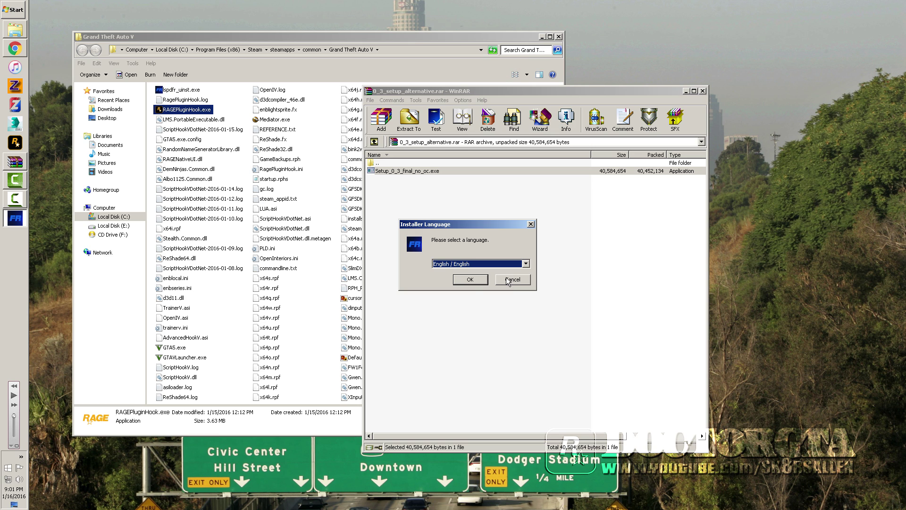
pyautogui.click(469, 281)
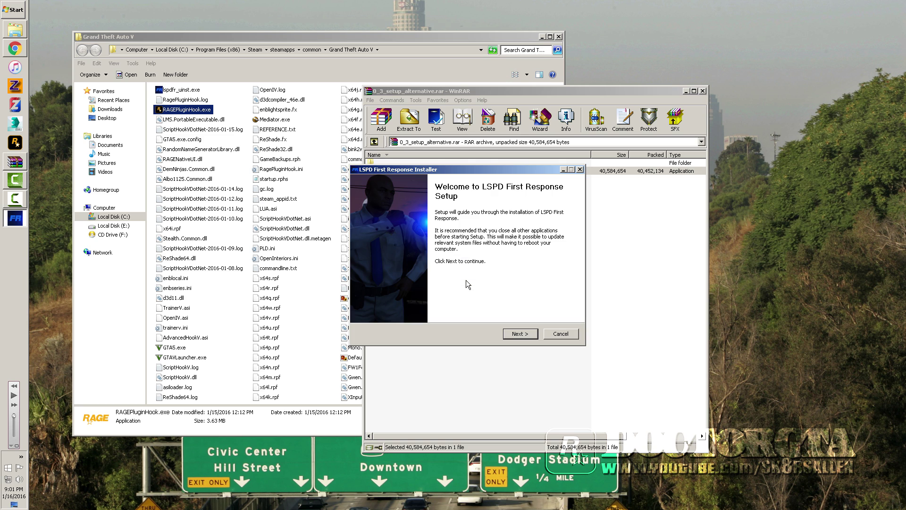
pyautogui.click(519, 334)
pyautogui.click(520, 334)
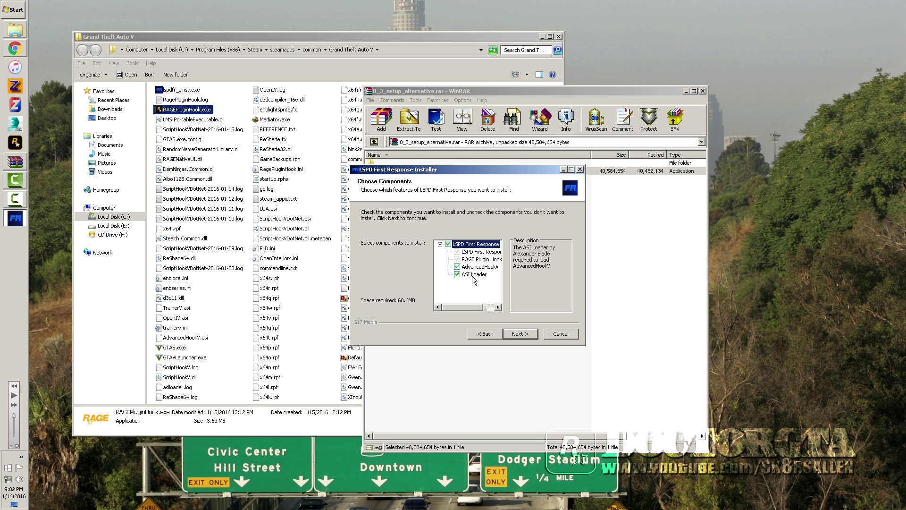
pyautogui.moveTo(476, 268)
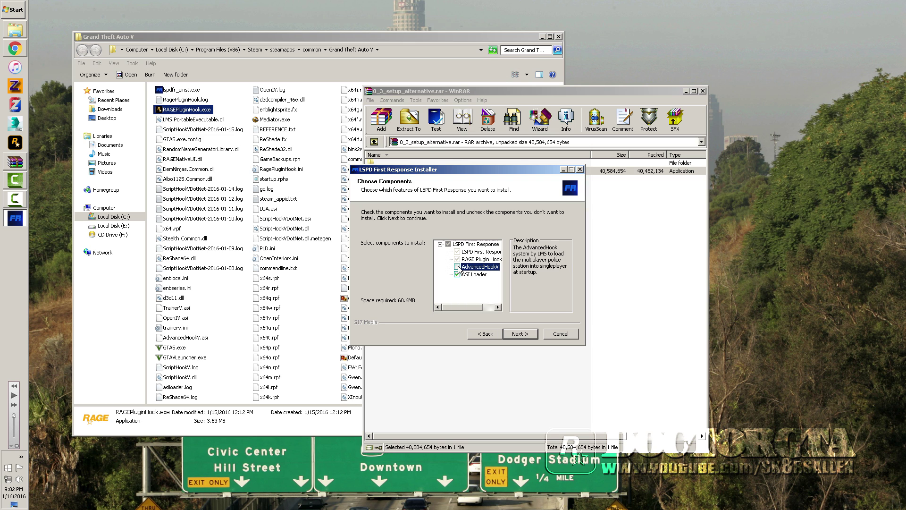
pyautogui.click(457, 274)
pyautogui.click(457, 275)
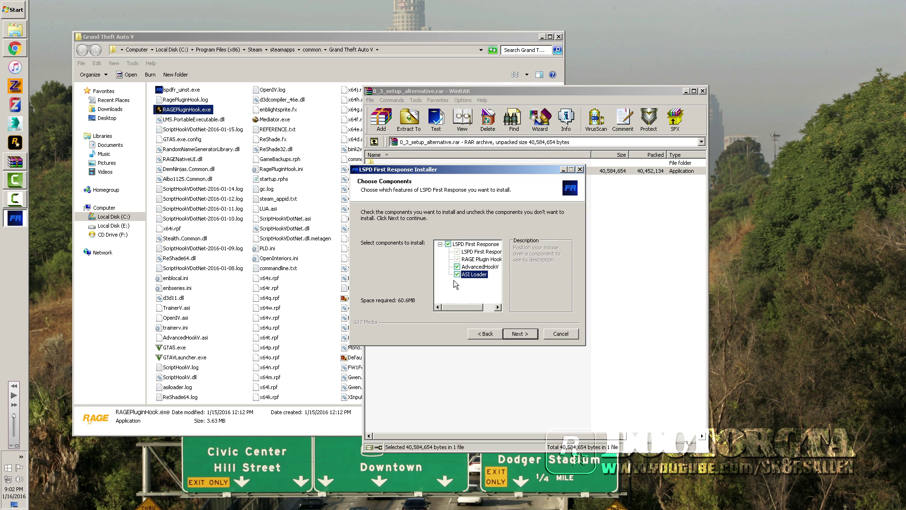
pyautogui.click(518, 333)
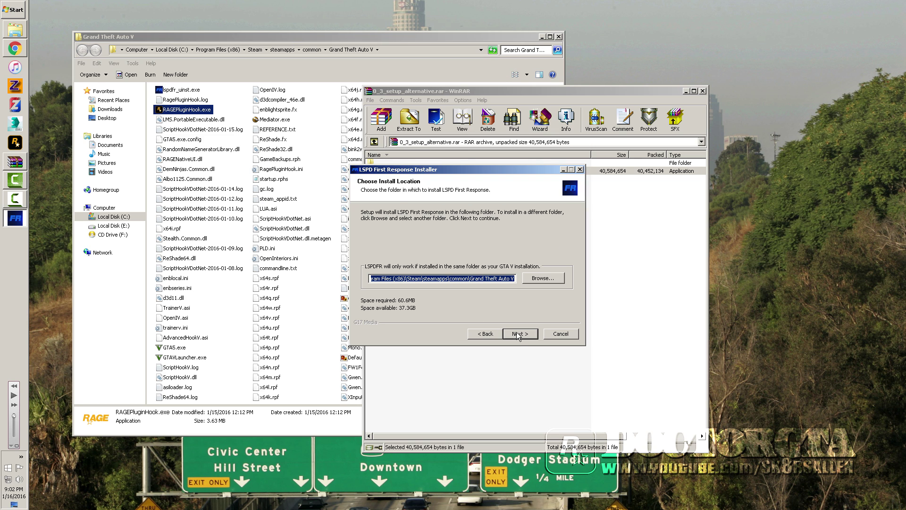
# Install into the Grand Theft Auto V Steam folder and finish with the Configurator ticked
pyautogui.moveTo(413, 278); pyautogui.dragTo(509, 278)
pyautogui.click(455, 279)
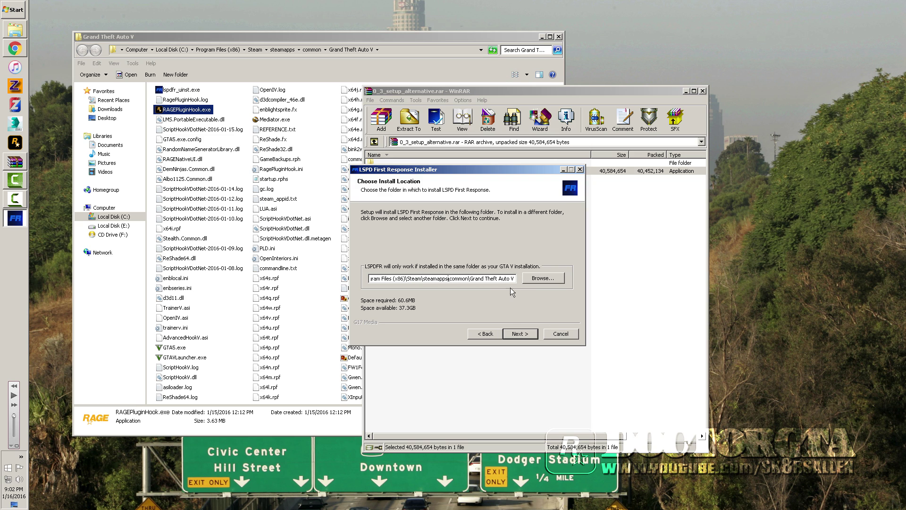
pyautogui.click(523, 334)
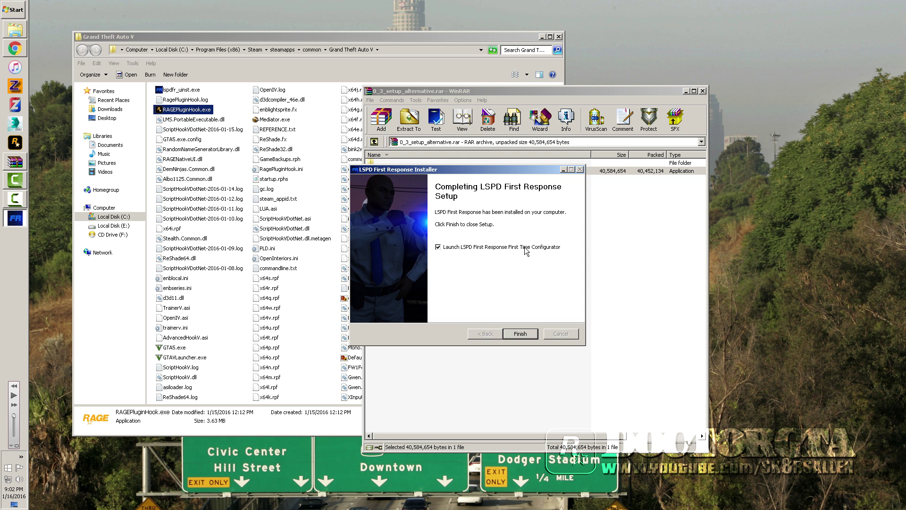
pyautogui.click(520, 334)
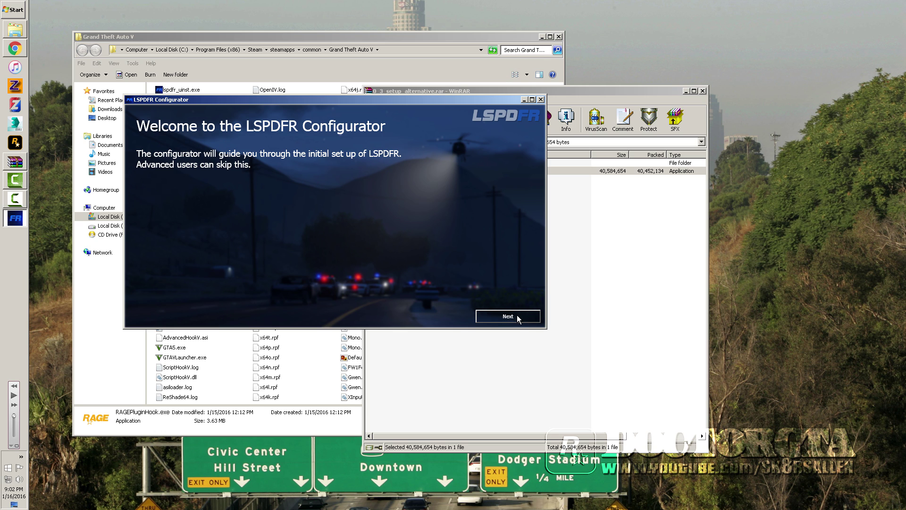
# Pass the configurator welcome page and accept the RAGE Plugin Hook disclaimer after its countdown
pyautogui.click(510, 316)
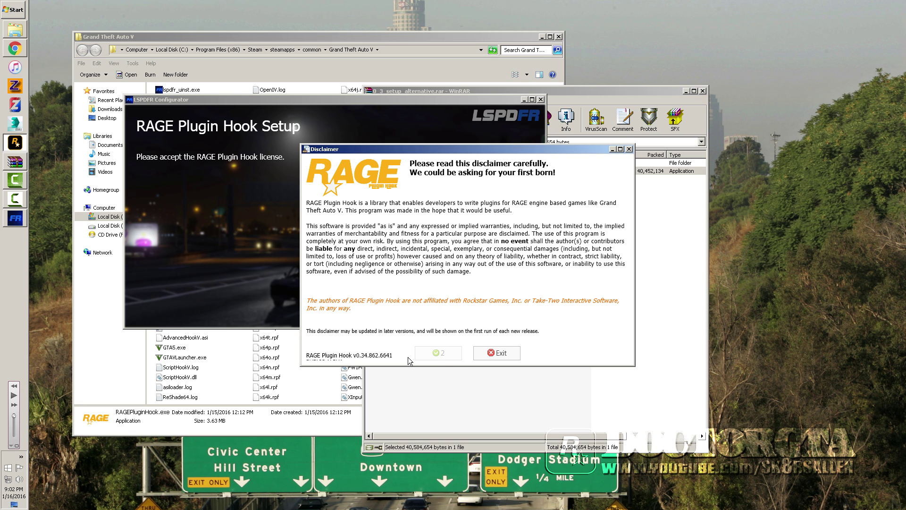
pyautogui.click(437, 354)
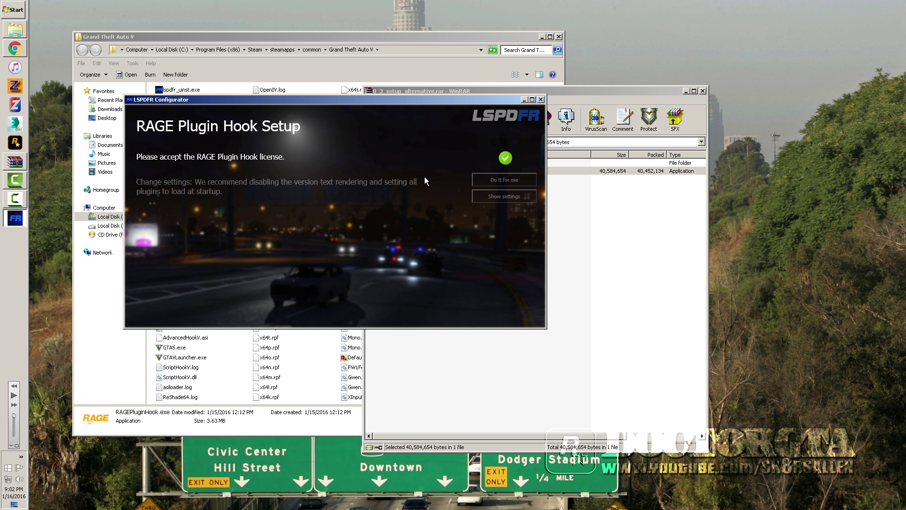
# Toggle version text rendering, review the Plugins, Advanced and Game tabs, and save RAGE Plugin Hook settings
pyautogui.click(502, 197)
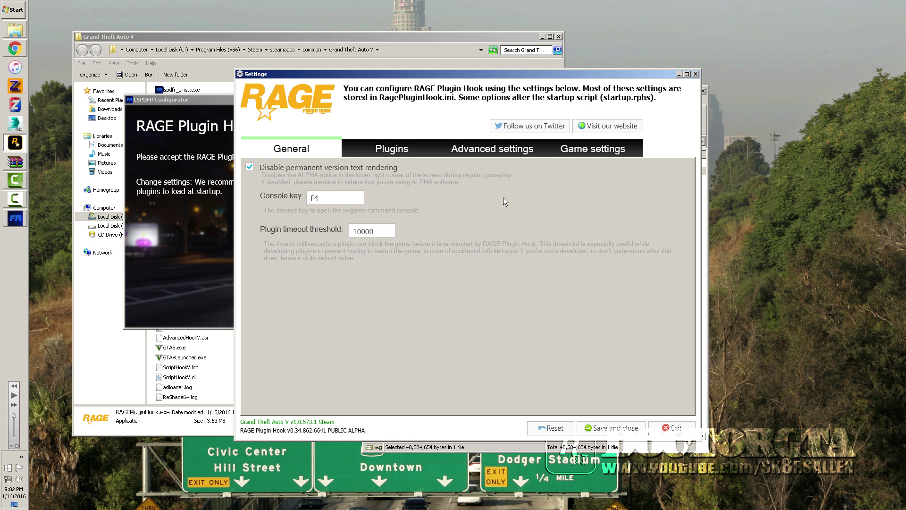
pyautogui.click(249, 167)
pyautogui.click(420, 152)
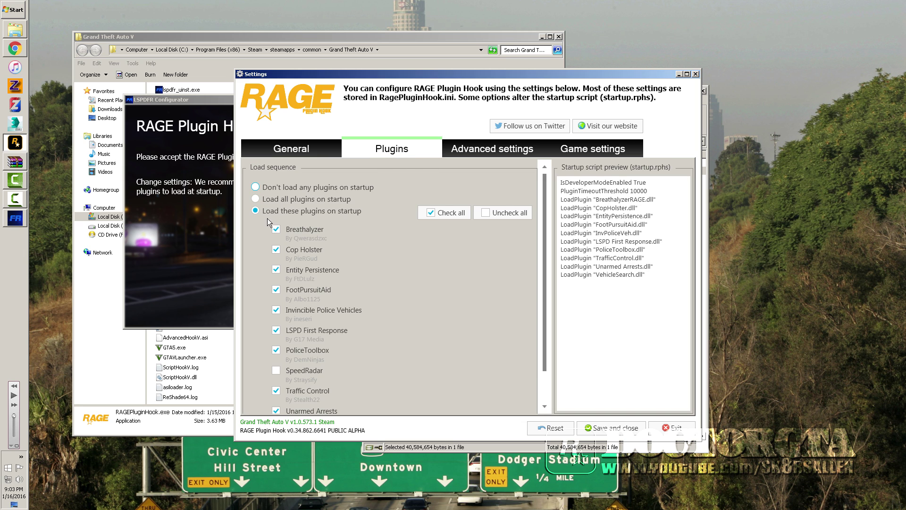
pyautogui.click(460, 152)
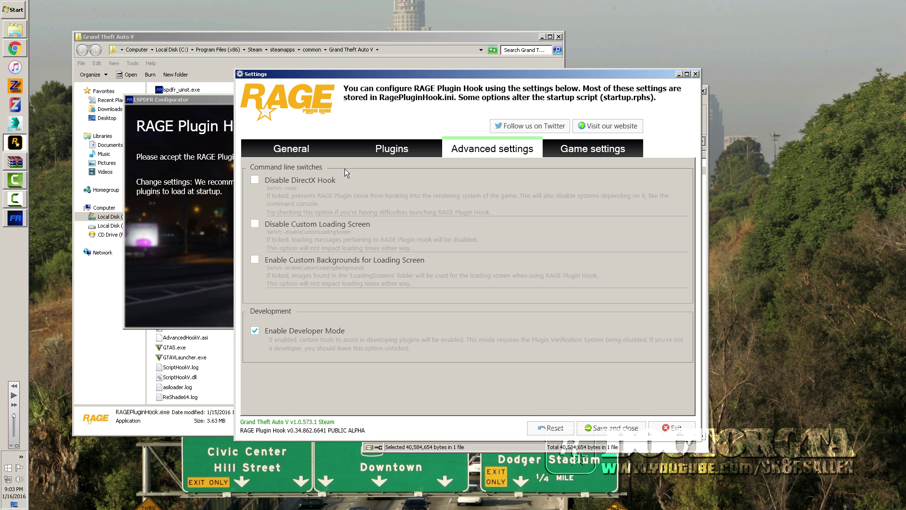
pyautogui.click(600, 149)
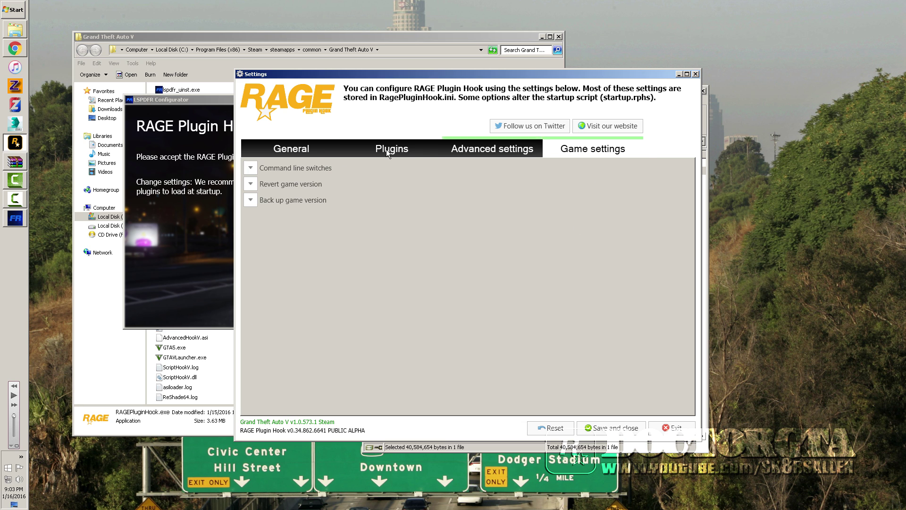
pyautogui.click(603, 427)
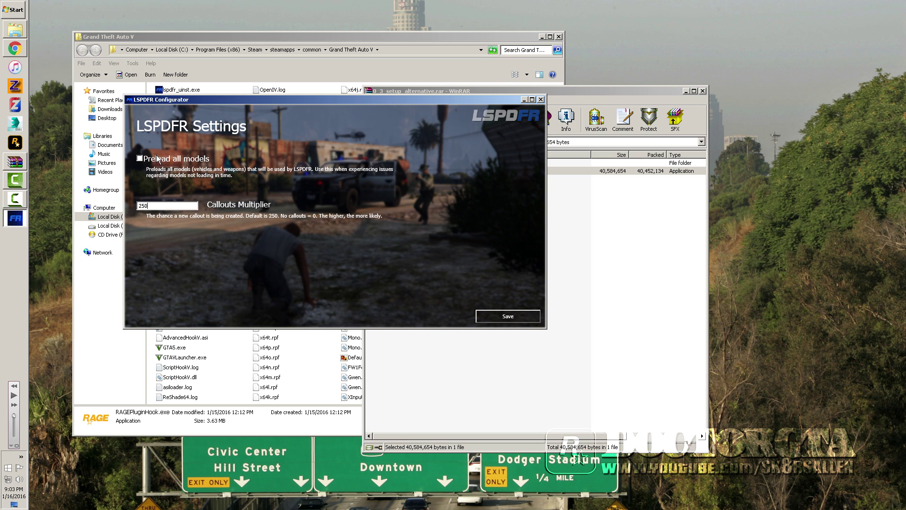
# Save the LSPDFR settings with Callouts Multiplier 250 and close the WinRAR archive
pyautogui.click(495, 315)
pyautogui.click(703, 91)
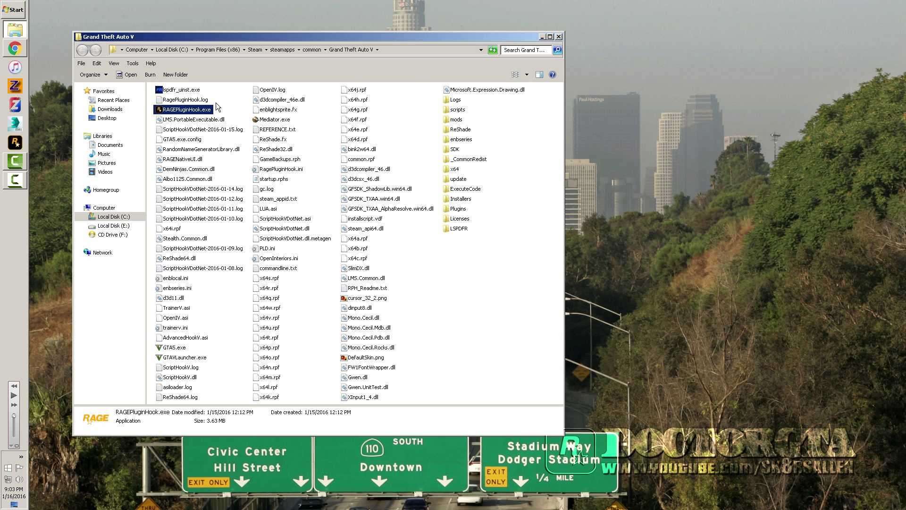
# Browse the Logs folder and Plugins\LSPDFR, checking LSPD First Response.dll and .pdb
pyautogui.click(192, 90)
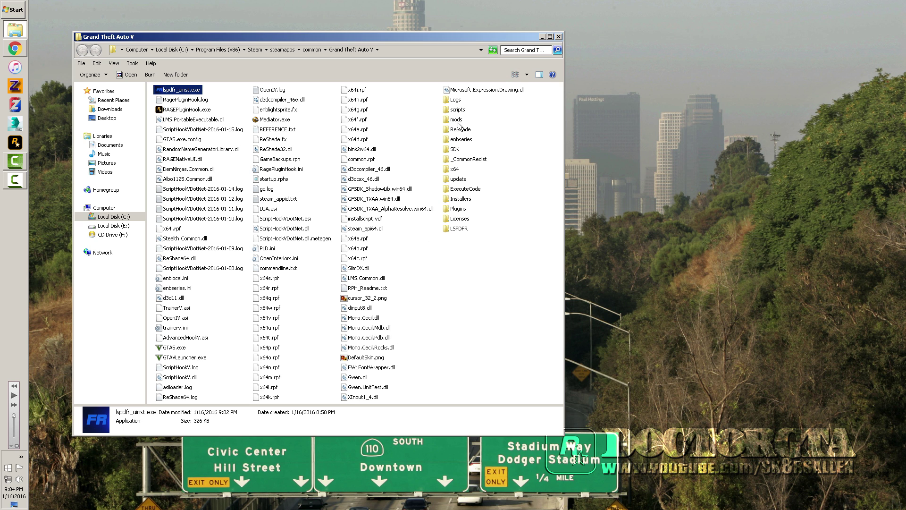
pyautogui.doubleClick(456, 101)
pyautogui.press('BackSpace')
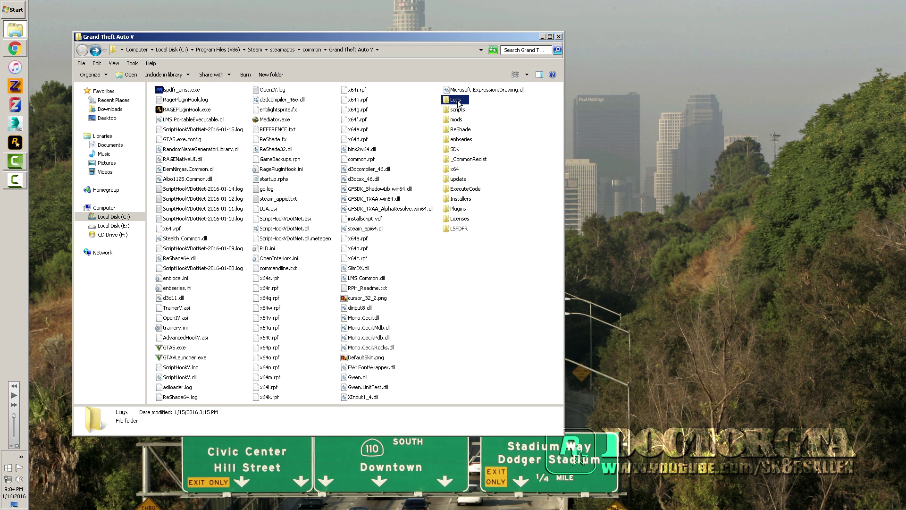
pyautogui.doubleClick(456, 207)
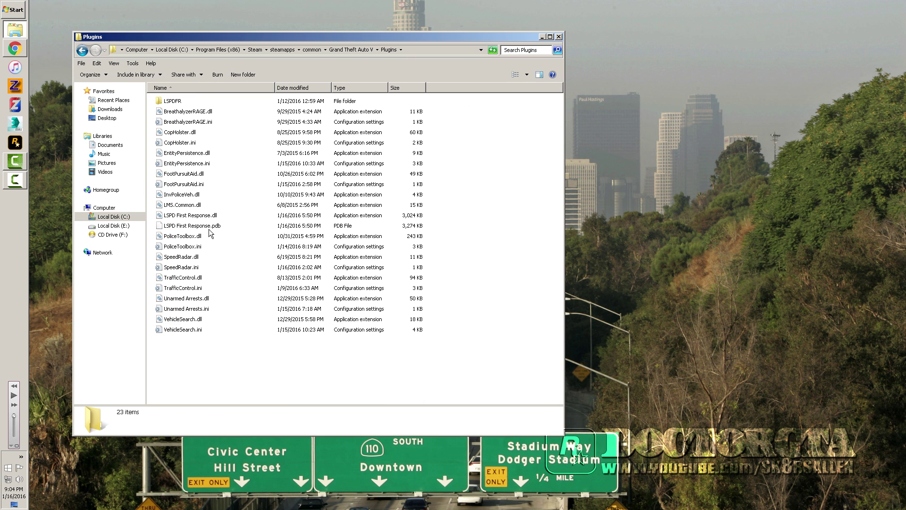
pyautogui.doubleClick(178, 101)
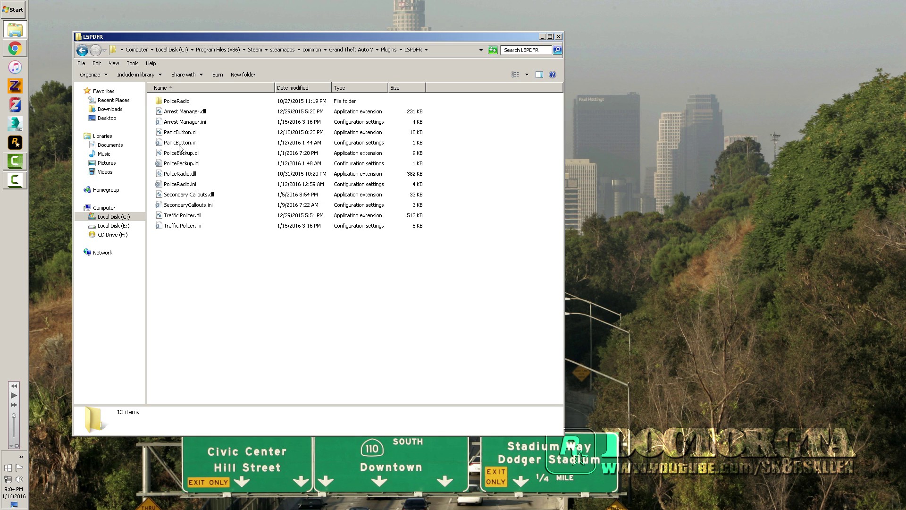
pyautogui.click(388, 50)
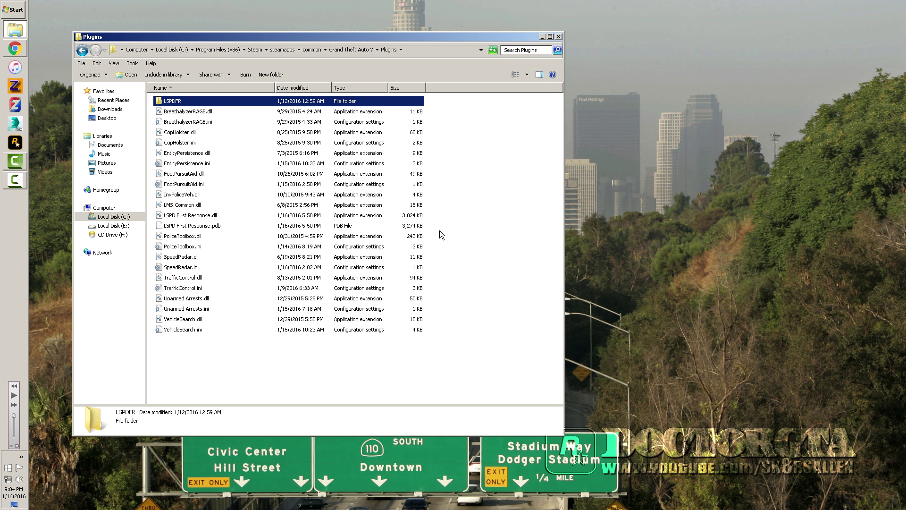
pyautogui.click(194, 227)
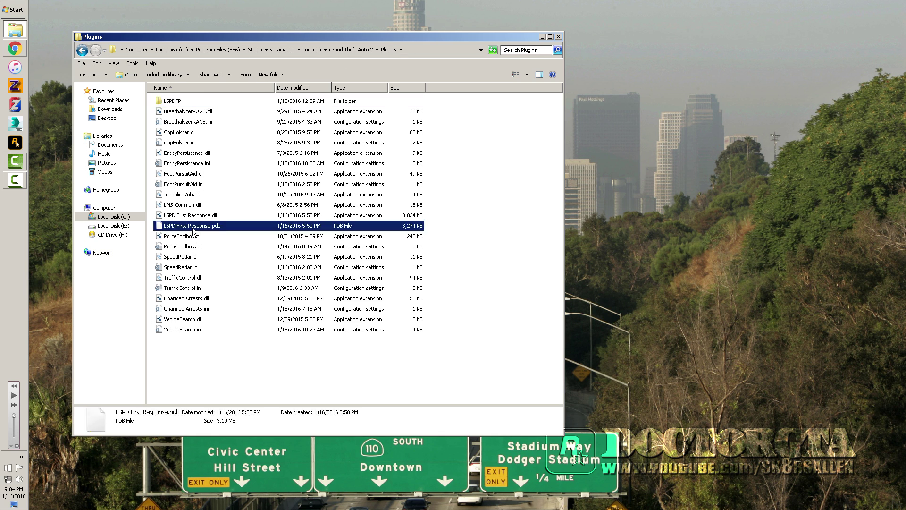
pyautogui.click(186, 217)
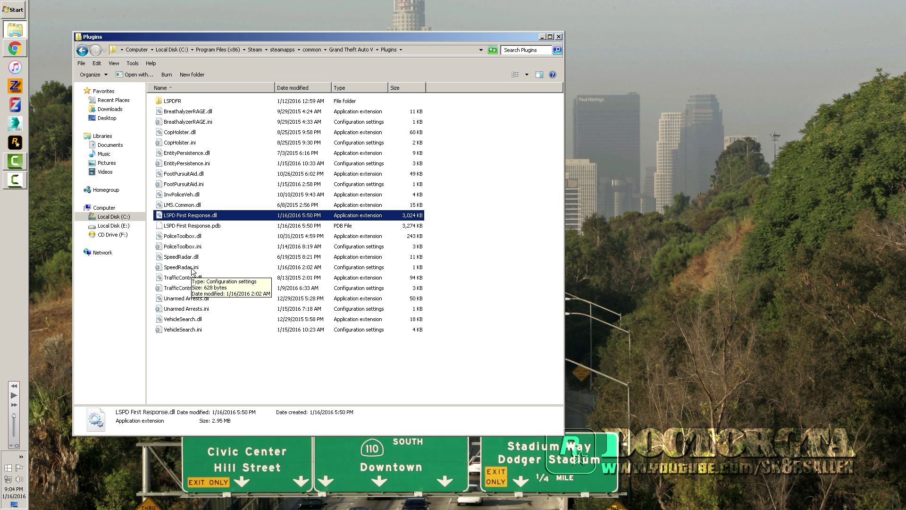
# Return to Grand Theft Auto V, open its LSPDFR folder and select lspdfr.ini
pyautogui.click(352, 50)
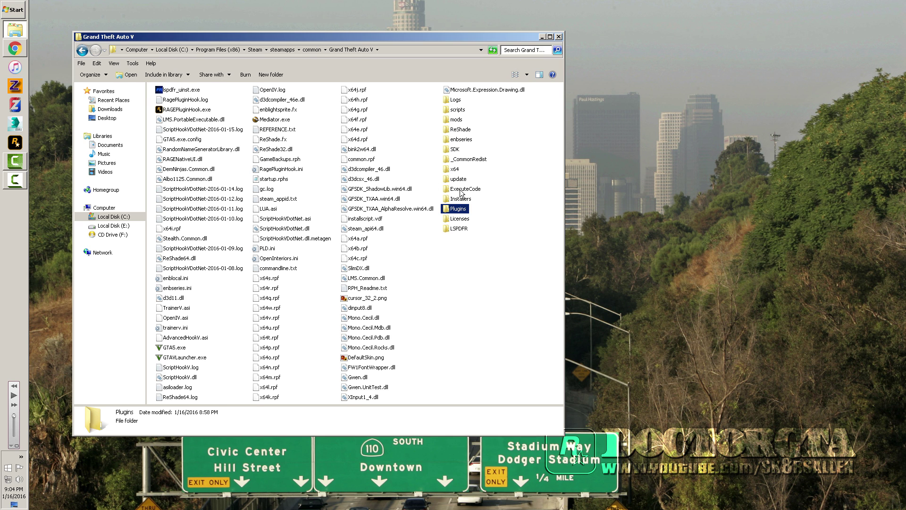
pyautogui.doubleClick(458, 228)
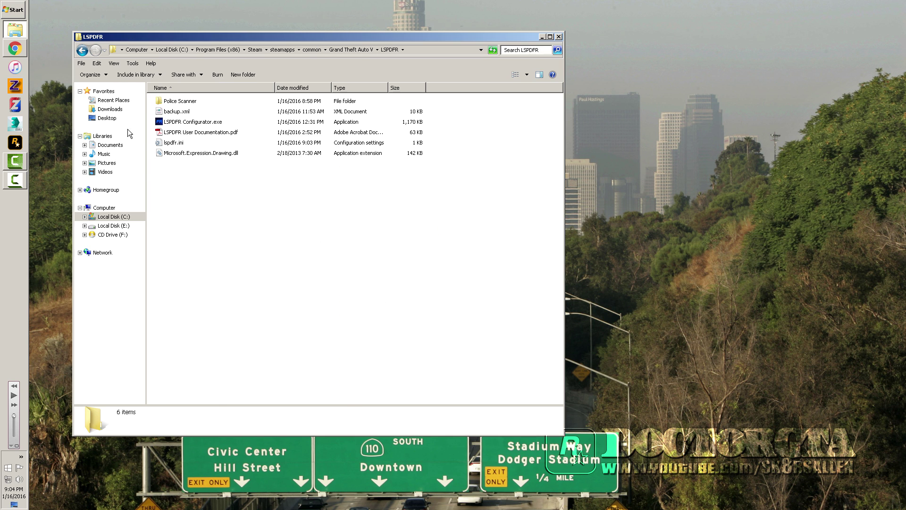
pyautogui.click(179, 145)
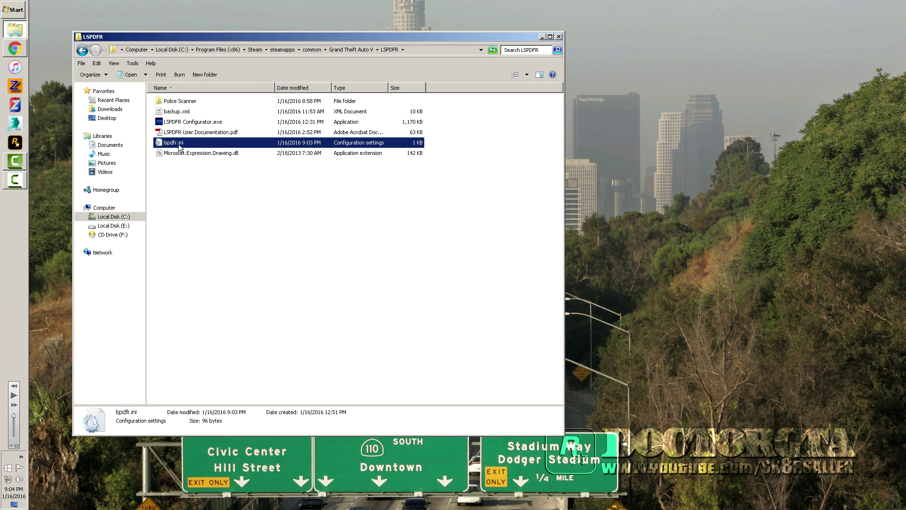
pyautogui.doubleClick(203, 142)
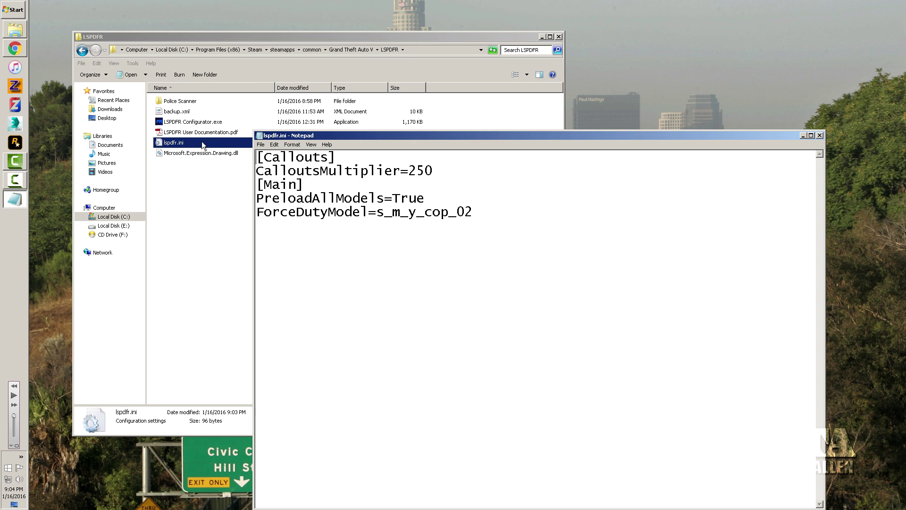
pyautogui.moveTo(384, 214); pyautogui.dragTo(477, 214)
pyautogui.click(404, 213)
pyautogui.moveTo(375, 214); pyautogui.dragTo(473, 213)
pyautogui.click(466, 212)
pyautogui.doubleClick(399, 199)
pyautogui.click(437, 200)
pyautogui.doubleClick(399, 201)
pyautogui.click(394, 202)
pyautogui.moveTo(395, 202); pyautogui.dragTo(439, 201)
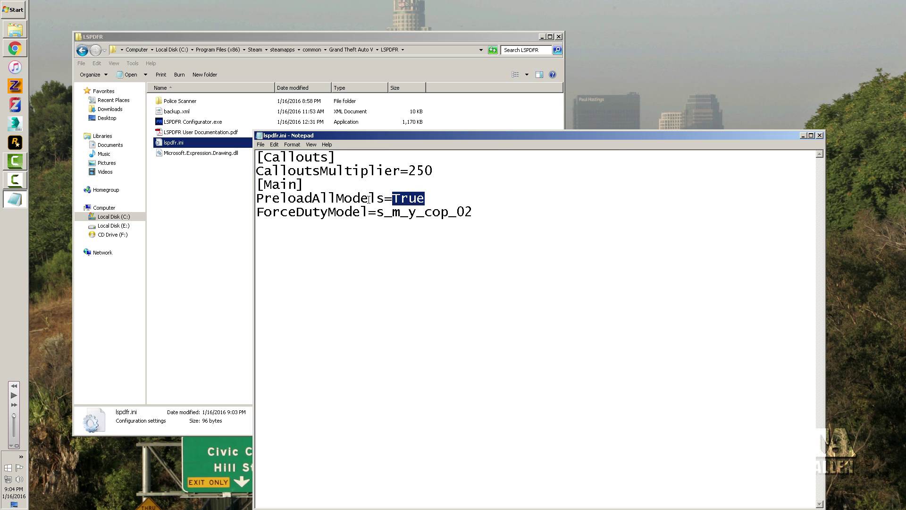
pyautogui.moveTo(376, 212); pyautogui.dragTo(478, 215)
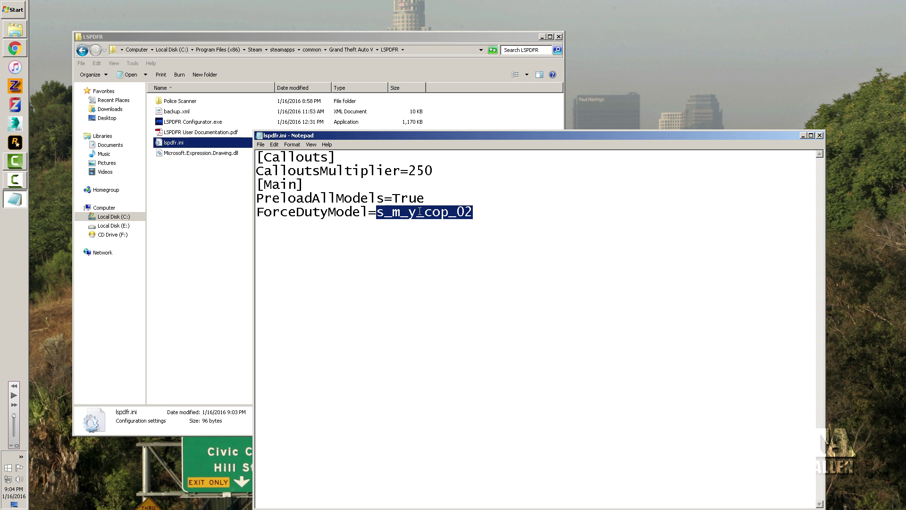
pyautogui.click(820, 136)
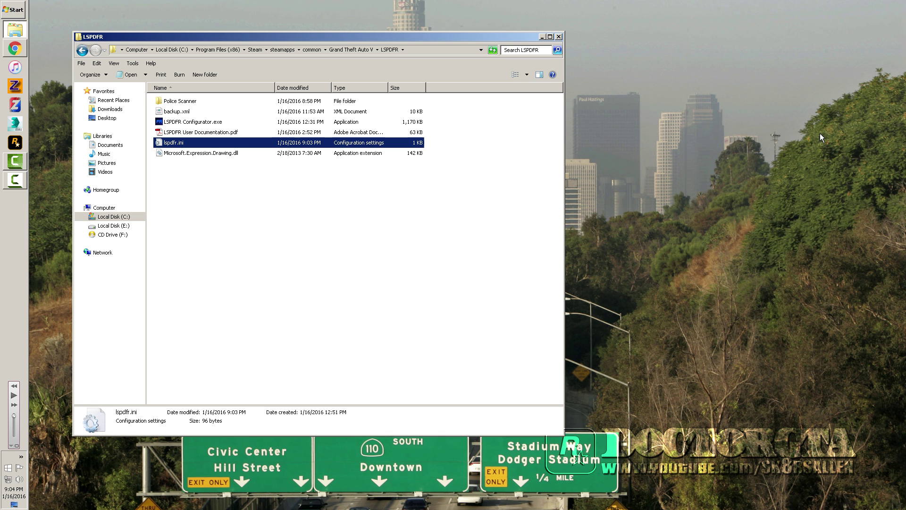
pyautogui.doubleClick(182, 132)
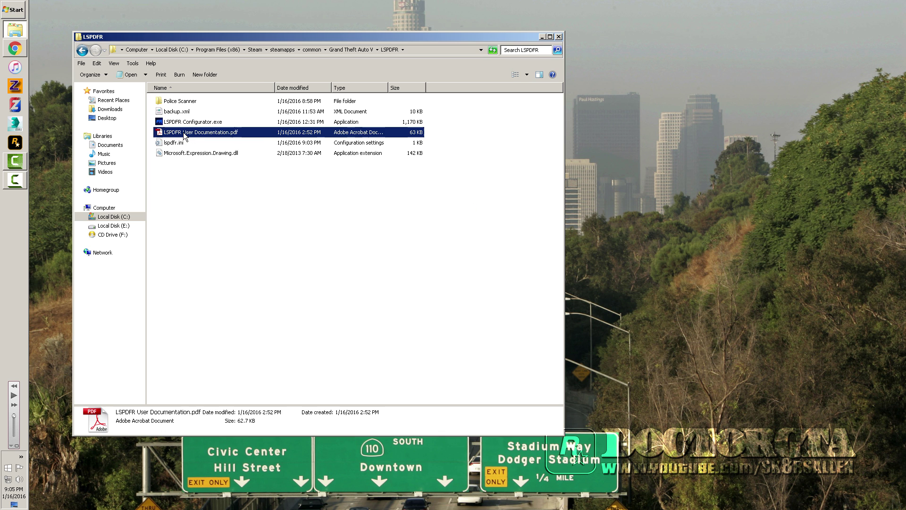
pyautogui.scroll(-2, 295, 267)
pyautogui.scroll(-3, 294, 266)
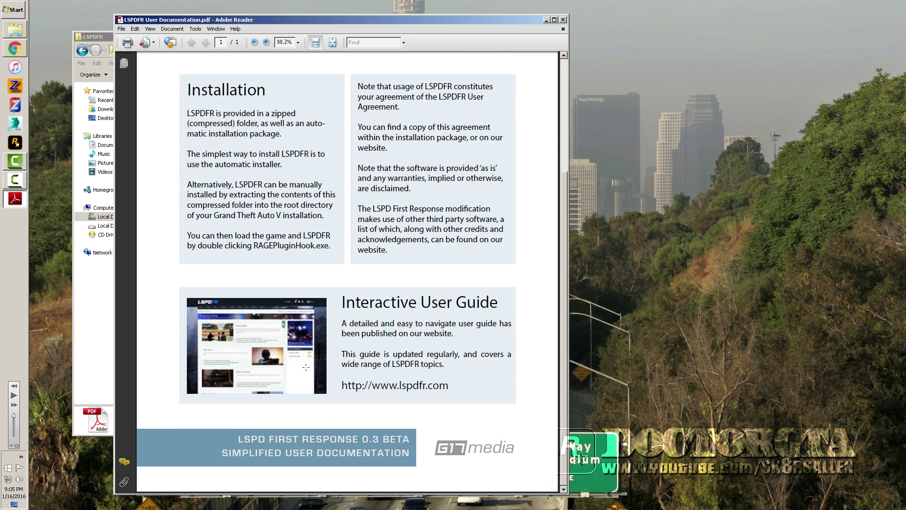
pyautogui.click(563, 20)
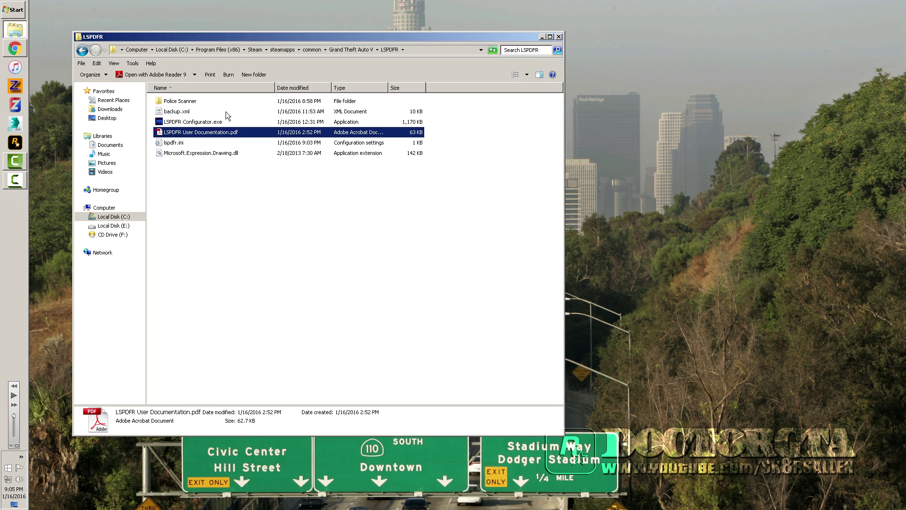
pyautogui.click(177, 122)
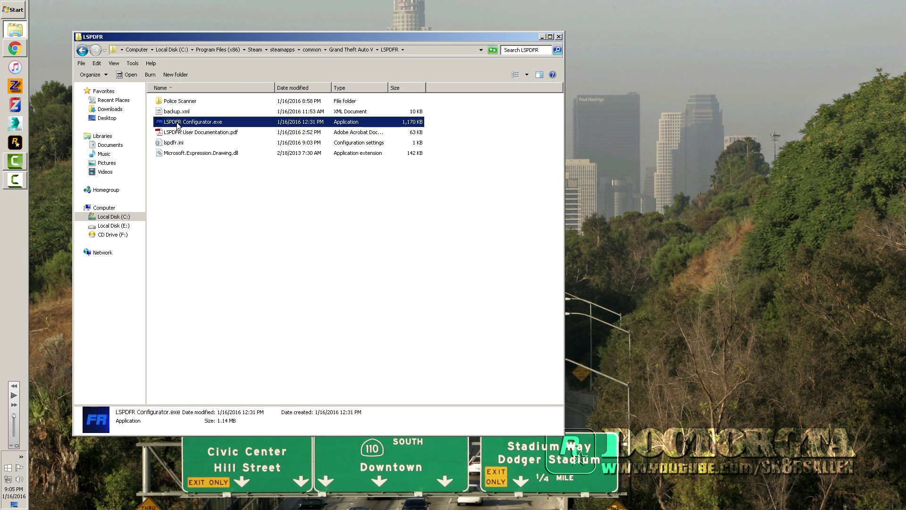
pyautogui.click(175, 112)
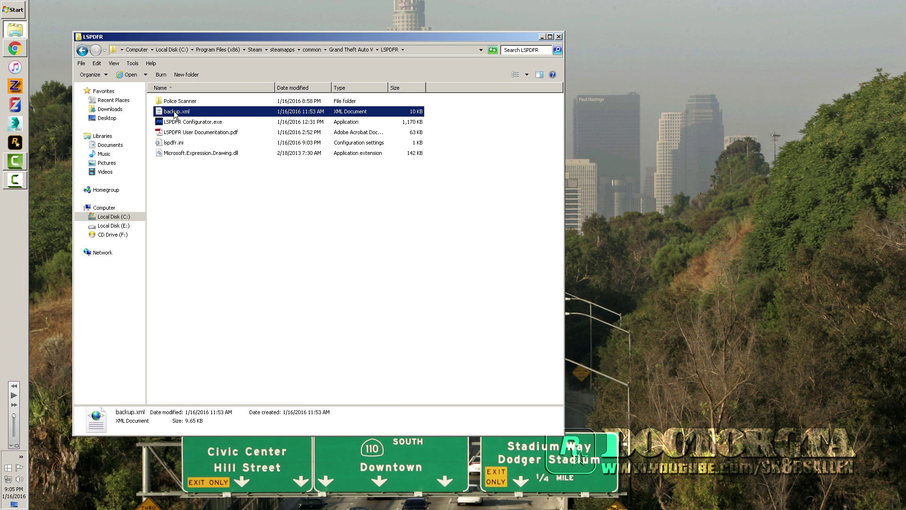
# Open backup.xml in Notepad and scroll to the sheriff and North Yankton backup units
pyautogui.rightClick(187, 111)
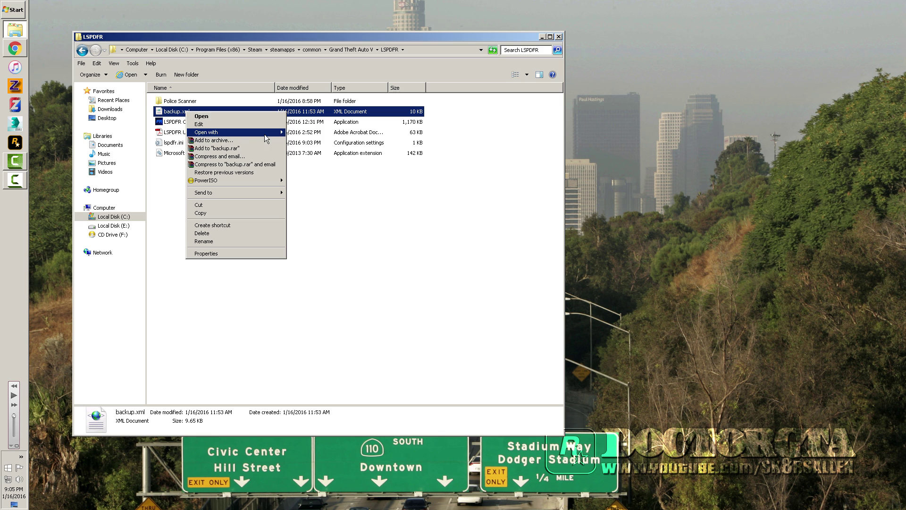
pyautogui.moveTo(255, 132)
pyautogui.click(321, 147)
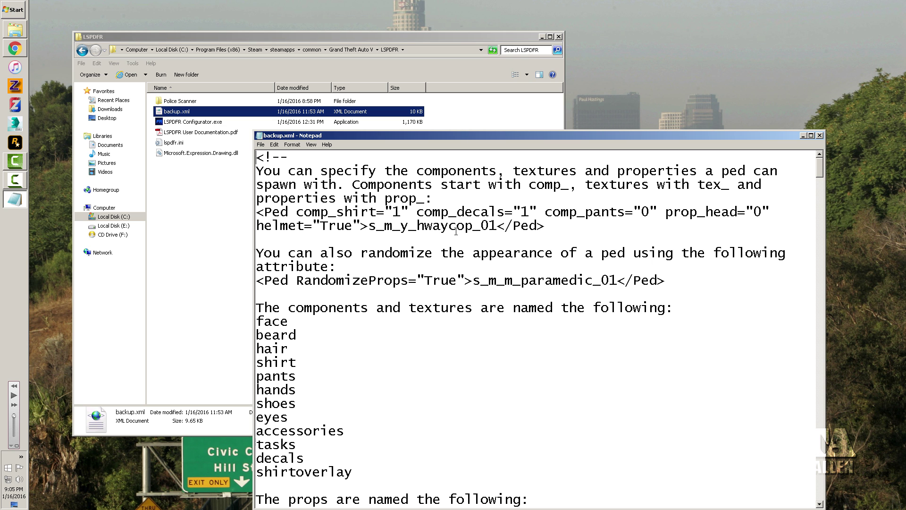
pyautogui.scroll(-8, 456, 231)
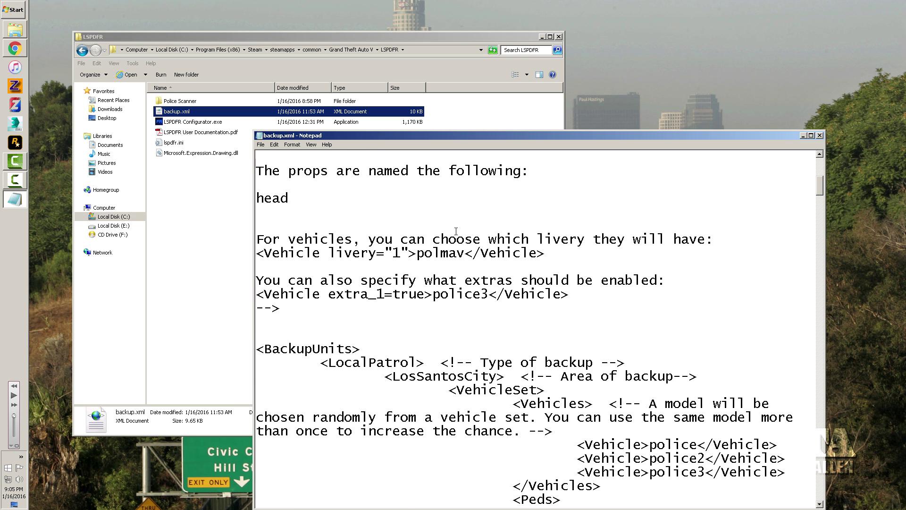
pyautogui.scroll(-9, 456, 231)
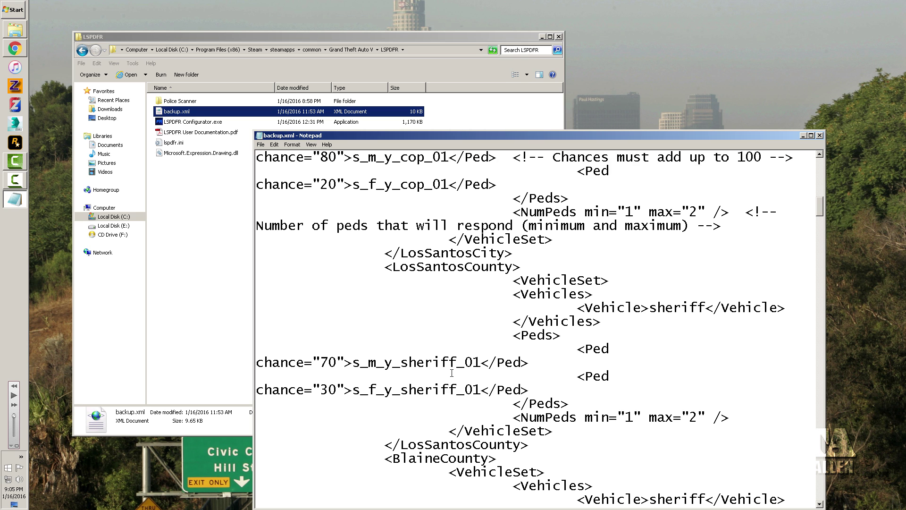
pyautogui.scroll(-6, 470, 415)
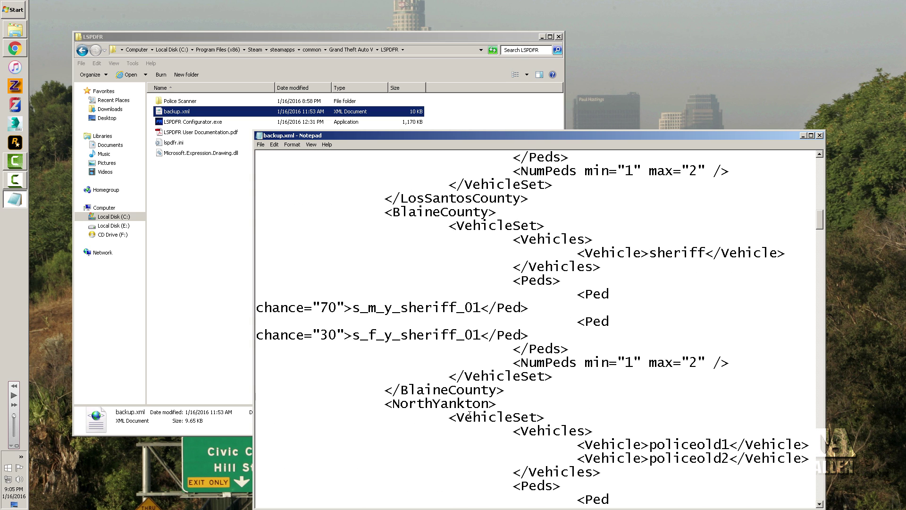
pyautogui.moveTo(354, 314); pyautogui.dragTo(480, 308)
pyautogui.click(376, 307)
pyautogui.scroll(-2, 571, 337)
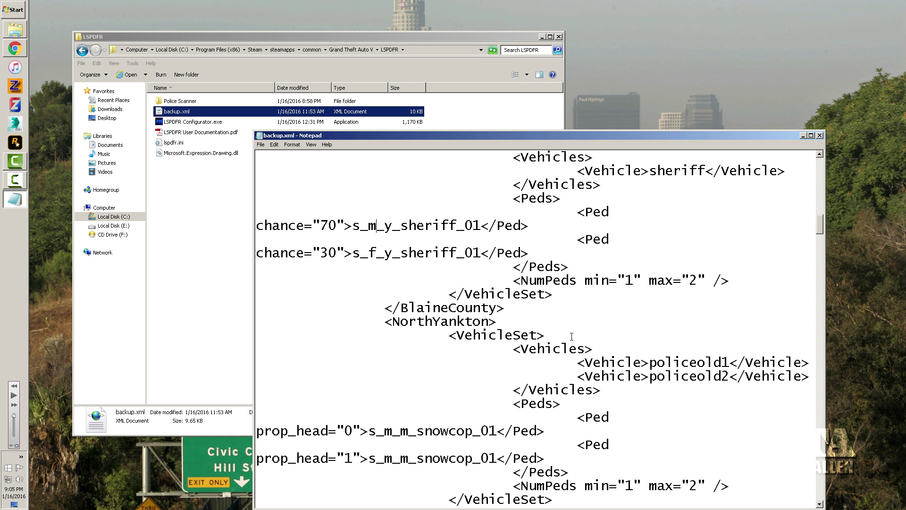
pyautogui.moveTo(649, 363); pyautogui.dragTo(732, 362)
pyautogui.moveTo(650, 378); pyautogui.dragTo(730, 377)
pyautogui.write('police')
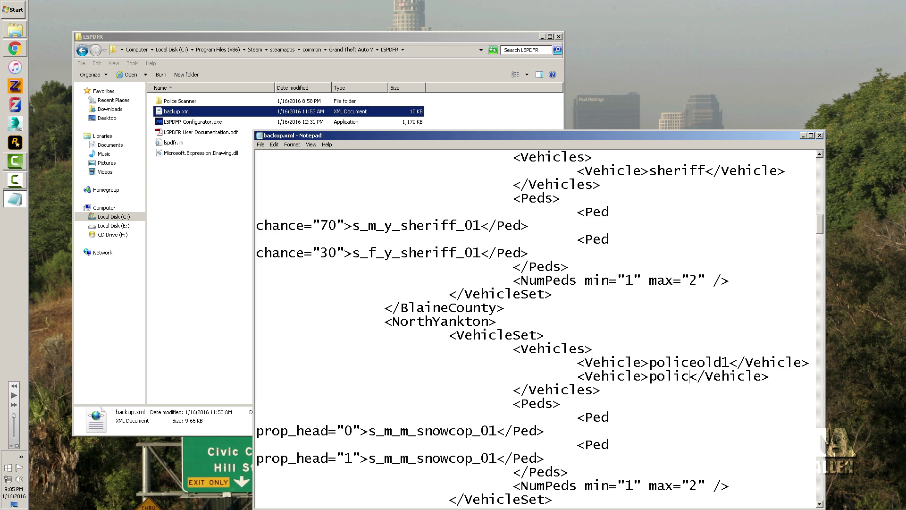
pyautogui.moveTo(732, 363); pyautogui.dragTo(650, 363)
pyautogui.write('police')
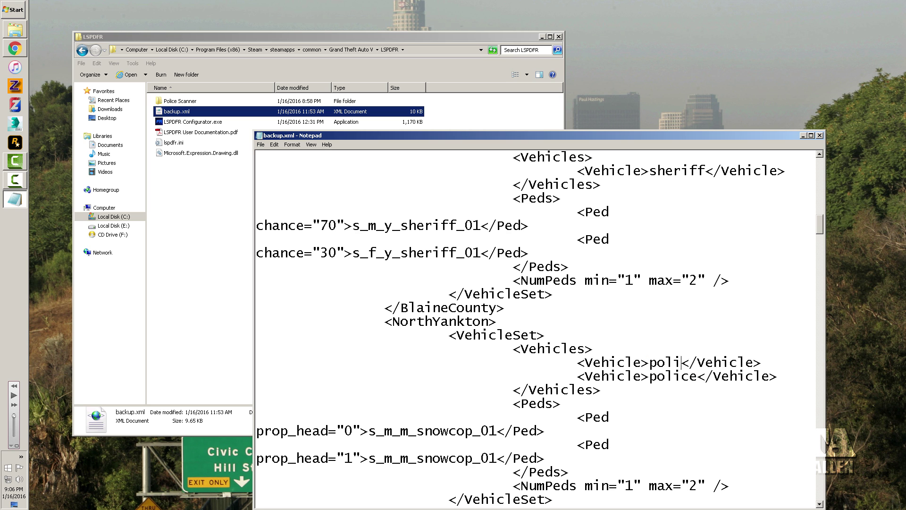
pyautogui.scroll(-3, 567, 423)
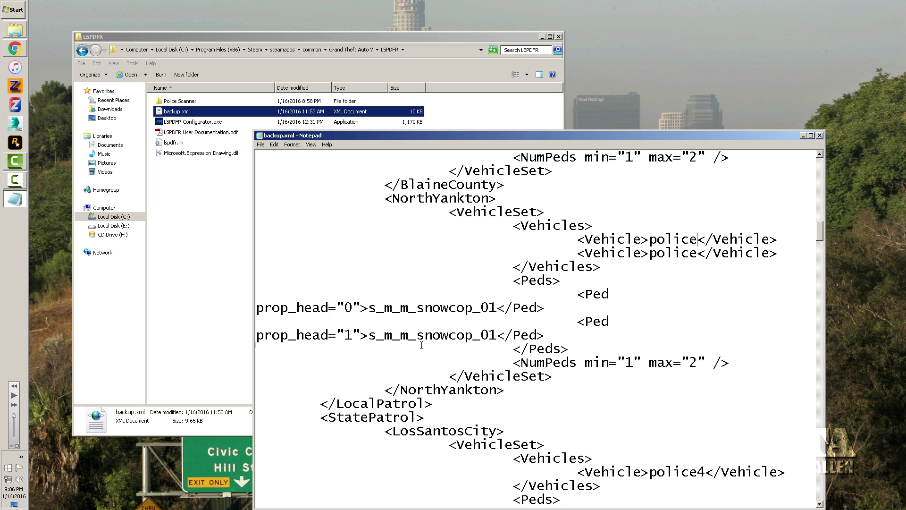
pyautogui.moveTo(367, 307); pyautogui.dragTo(473, 307)
pyautogui.click(473, 334)
pyautogui.scroll(-2, 473, 341)
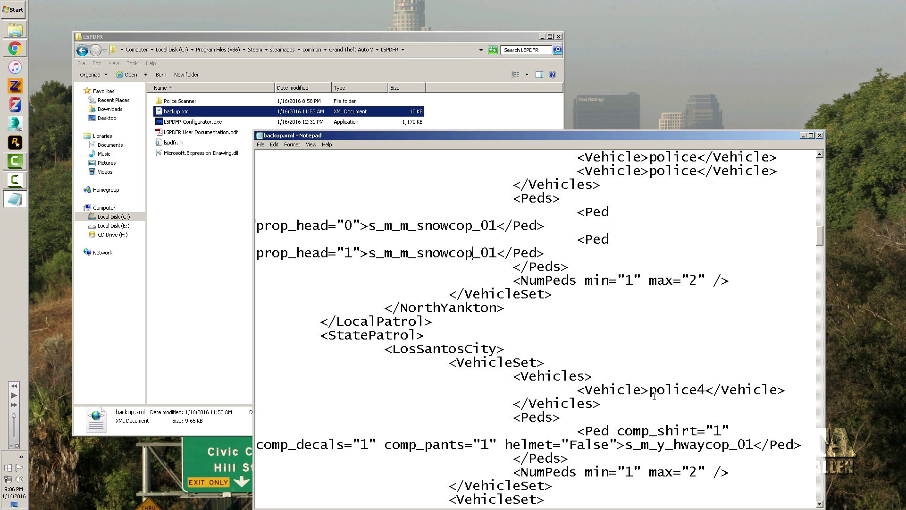
pyautogui.moveTo(654, 395); pyautogui.dragTo(690, 395)
pyautogui.scroll(11, 604, 322)
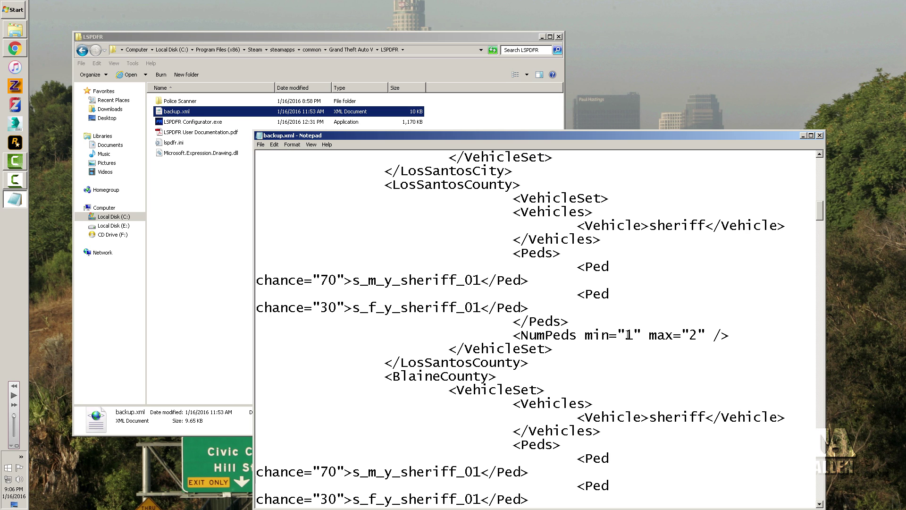
pyautogui.moveTo(625, 335); pyautogui.dragTo(633, 335)
pyautogui.scroll(4, 570, 340)
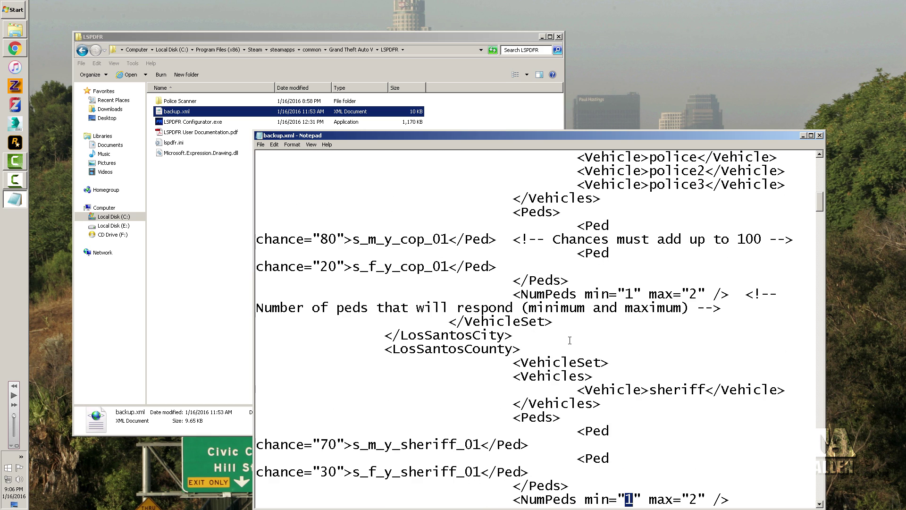
pyautogui.scroll(2, 570, 339)
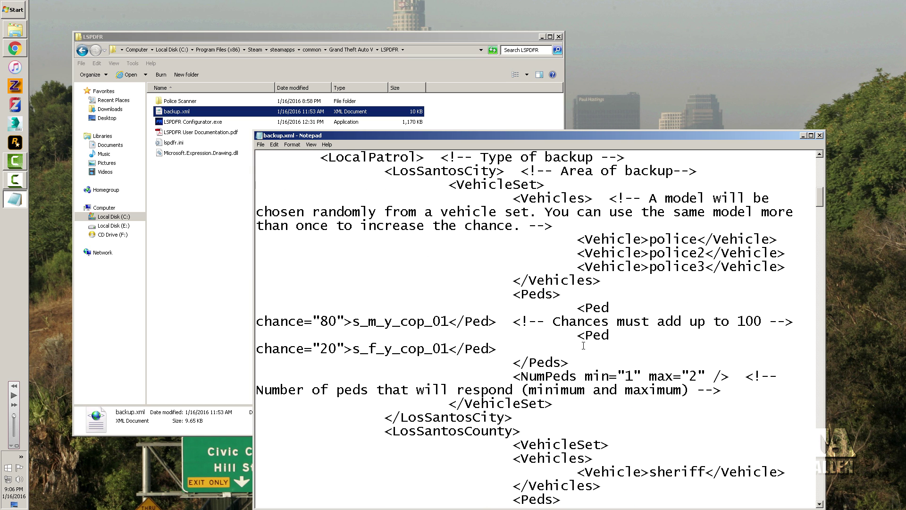
pyautogui.scroll(1, 557, 387)
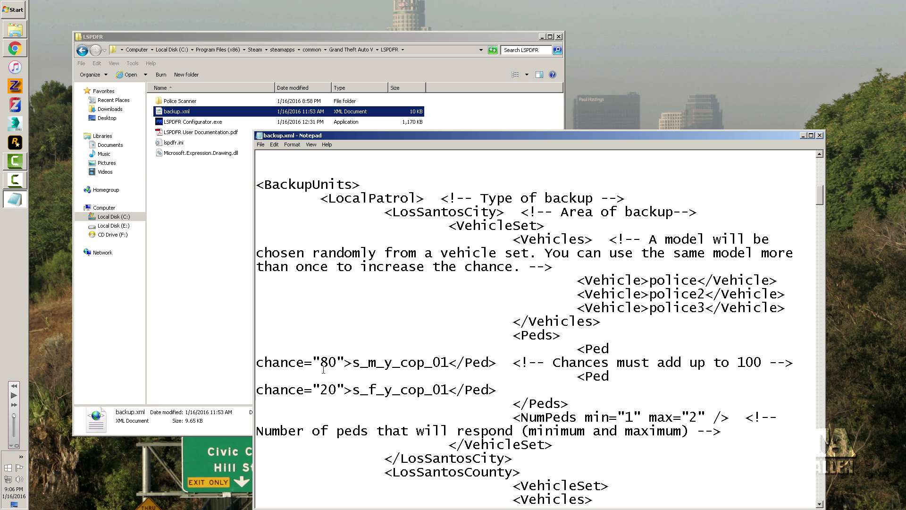
pyautogui.moveTo(321, 363); pyautogui.dragTo(351, 391)
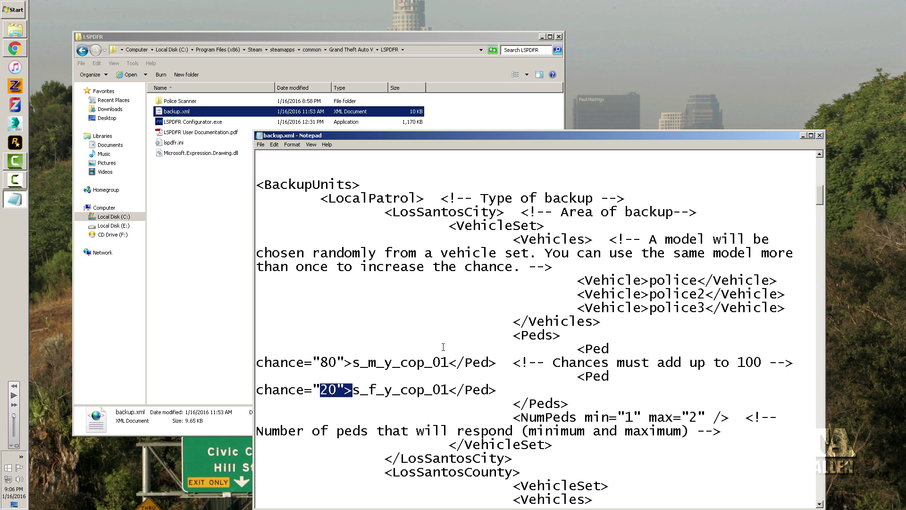
pyautogui.click(513, 348)
pyautogui.scroll(1, 520, 330)
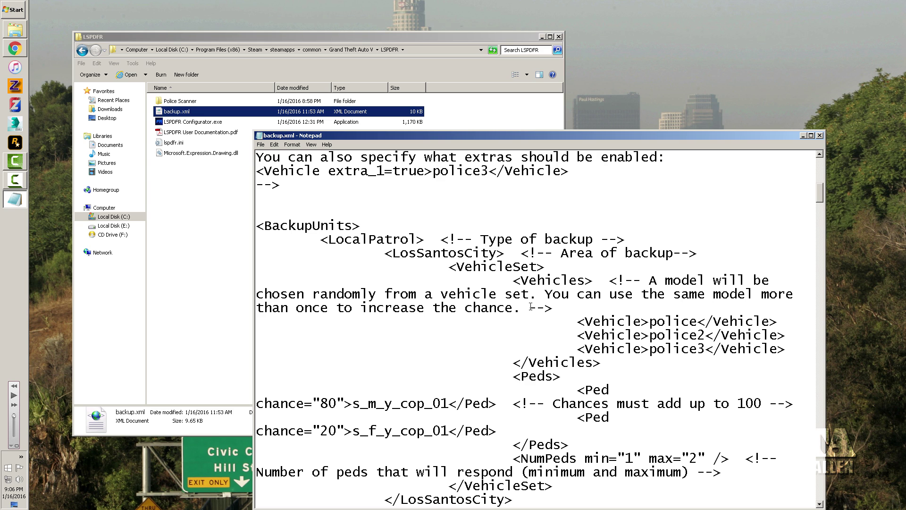
pyautogui.scroll(1, 531, 307)
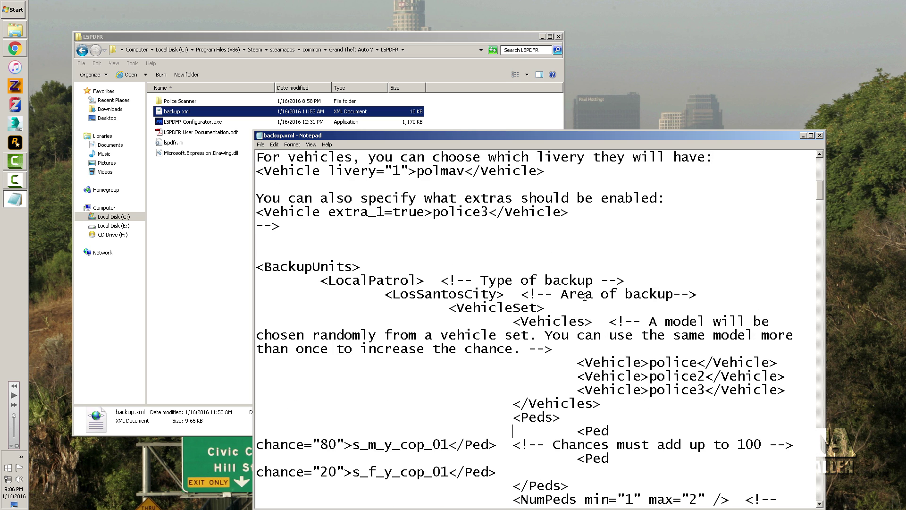
pyautogui.scroll(2, 585, 296)
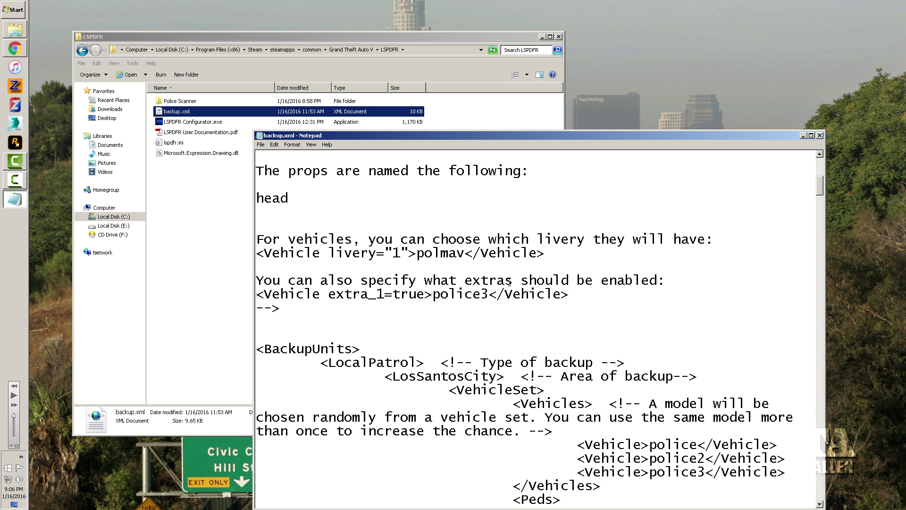
pyautogui.moveTo(433, 280); pyautogui.dragTo(601, 281)
pyautogui.click(447, 294)
pyautogui.moveTo(432, 293); pyautogui.dragTo(489, 294)
pyautogui.click(393, 294)
pyautogui.moveTo(346, 293); pyautogui.dragTo(489, 294)
pyautogui.click(438, 294)
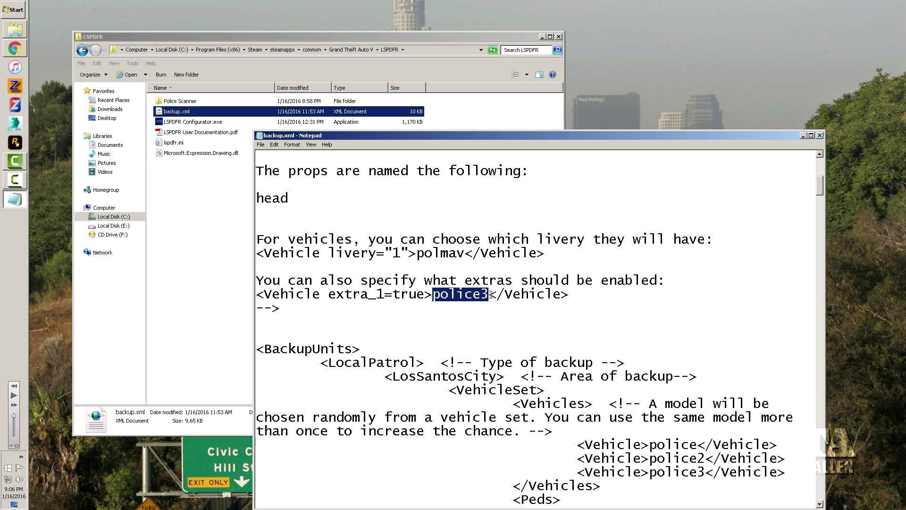
pyautogui.moveTo(352, 294); pyautogui.dragTo(386, 299)
pyautogui.moveTo(329, 293); pyautogui.dragTo(490, 300)
pyautogui.moveTo(385, 297); pyautogui.dragTo(335, 297)
pyautogui.moveTo(328, 298); pyautogui.dragTo(383, 295)
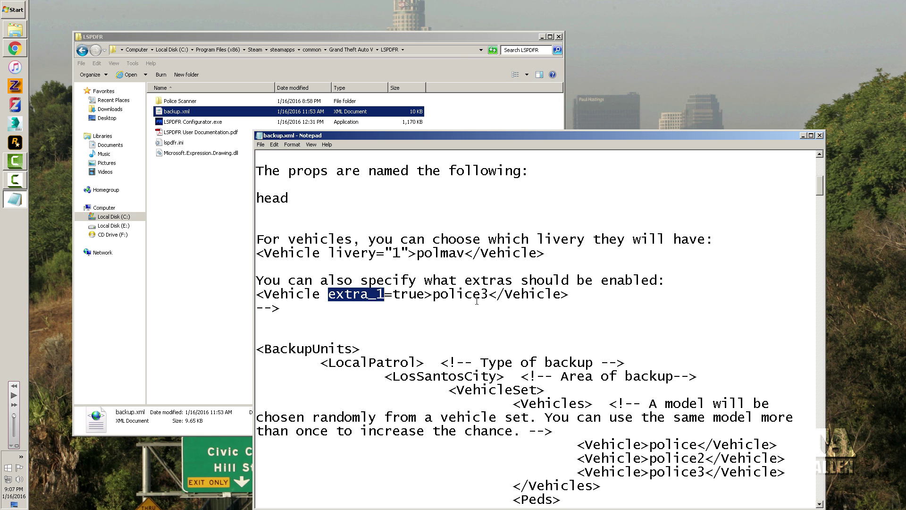
# Replace livery="1" with livery="3" in the example vehicle entry of backup.xml
pyautogui.scroll(2, 474, 301)
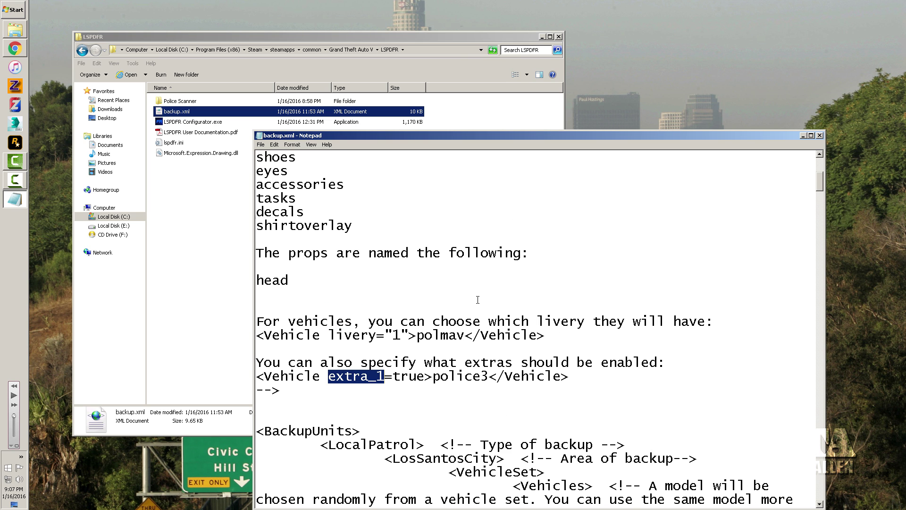
pyautogui.click(394, 334)
pyautogui.moveTo(393, 335); pyautogui.dragTo(399, 335)
pyautogui.click(392, 335)
pyautogui.write('2')
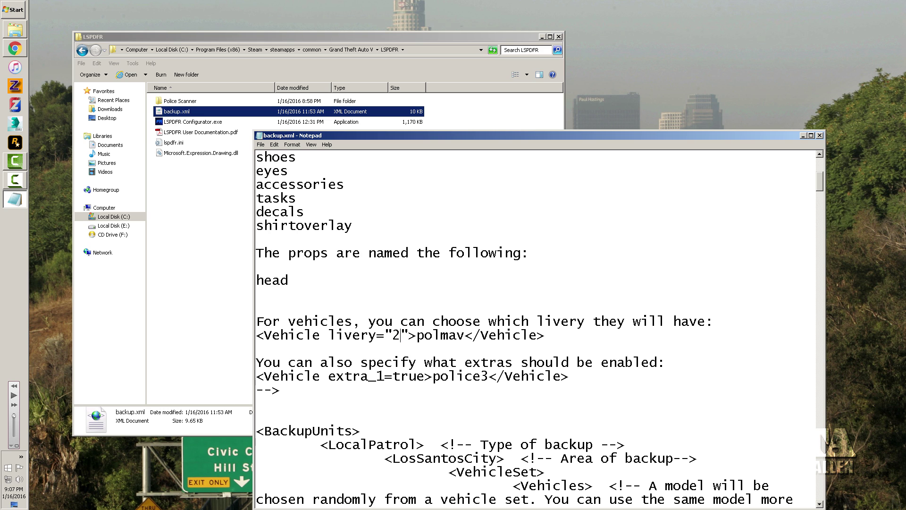
pyautogui.press('BackSpace')
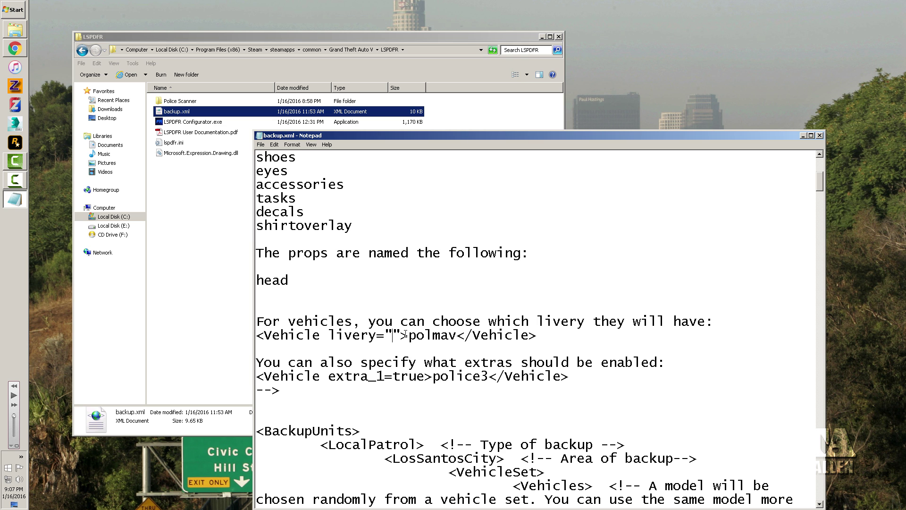
pyautogui.write('3')
pyautogui.scroll(6, 387, 314)
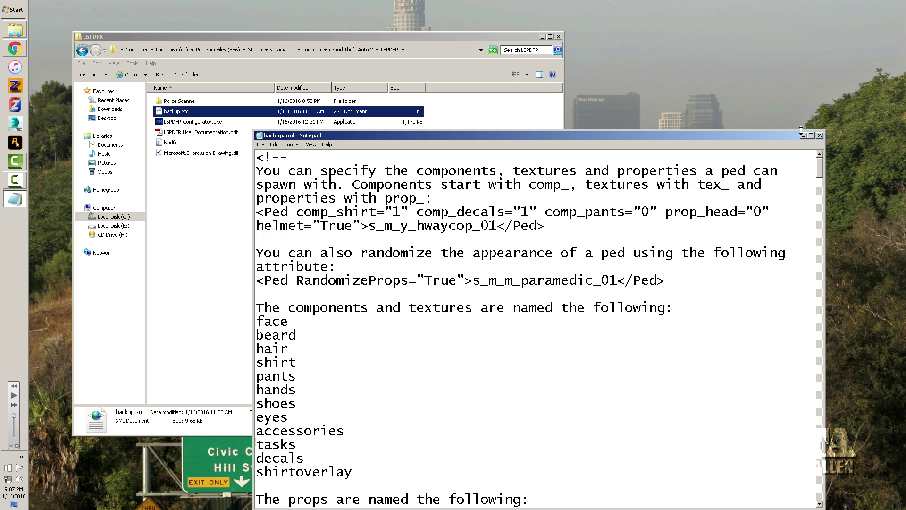
# Close backup.xml without saving and return from Police Scanner to the Grand Theft Auto V folder
pyautogui.click(819, 136)
pyautogui.click(501, 270)
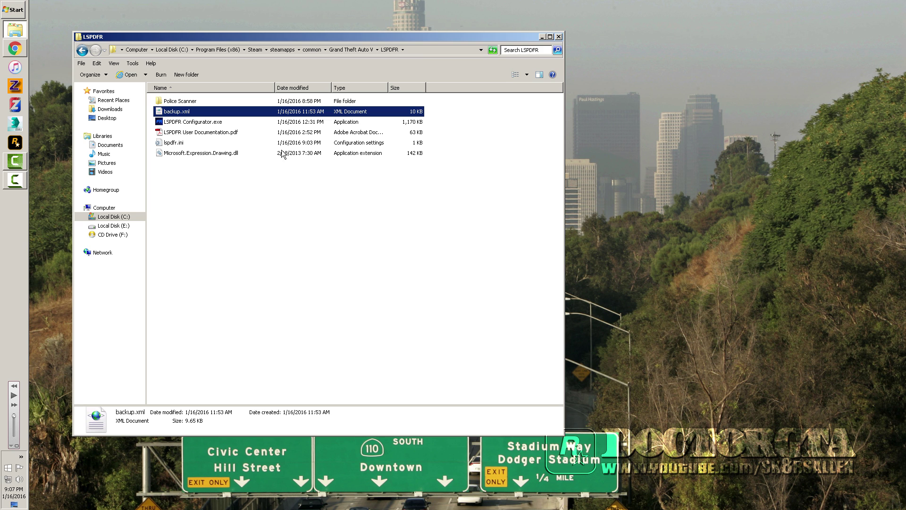
pyautogui.doubleClick(189, 101)
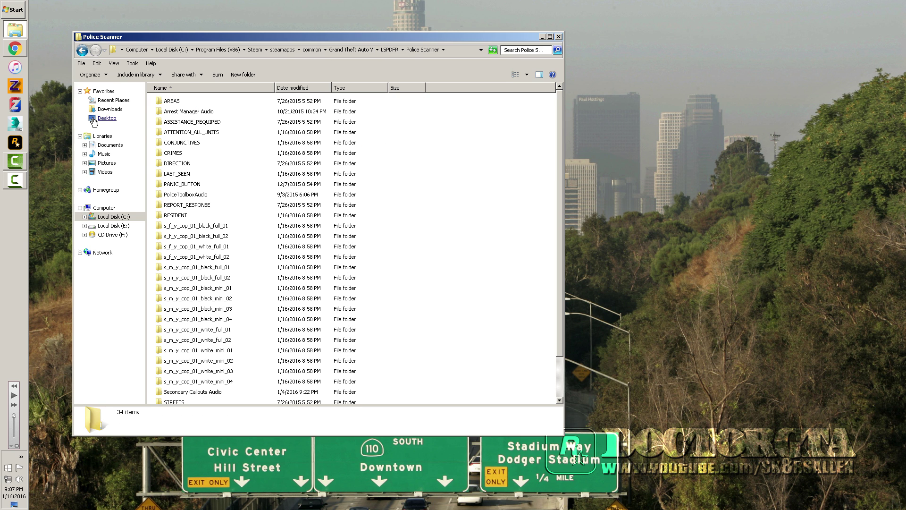
pyautogui.click(357, 51)
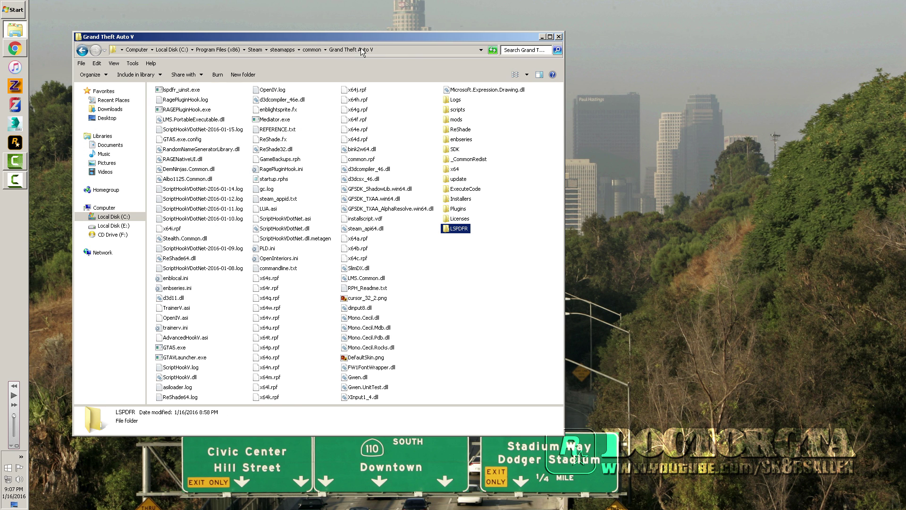
# Run RAGEPluginHook.exe as administrator
pyautogui.rightClick(184, 109)
pyautogui.click(203, 124)
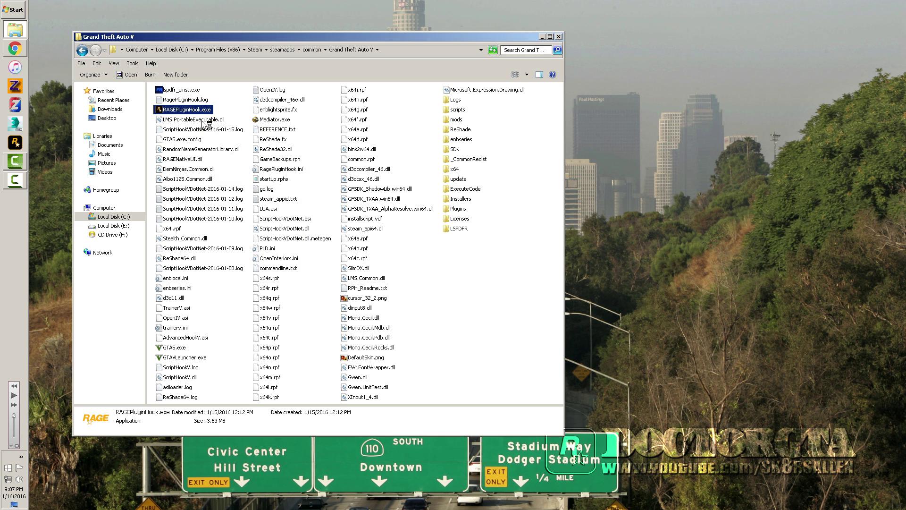
pyautogui.click(14, 180)
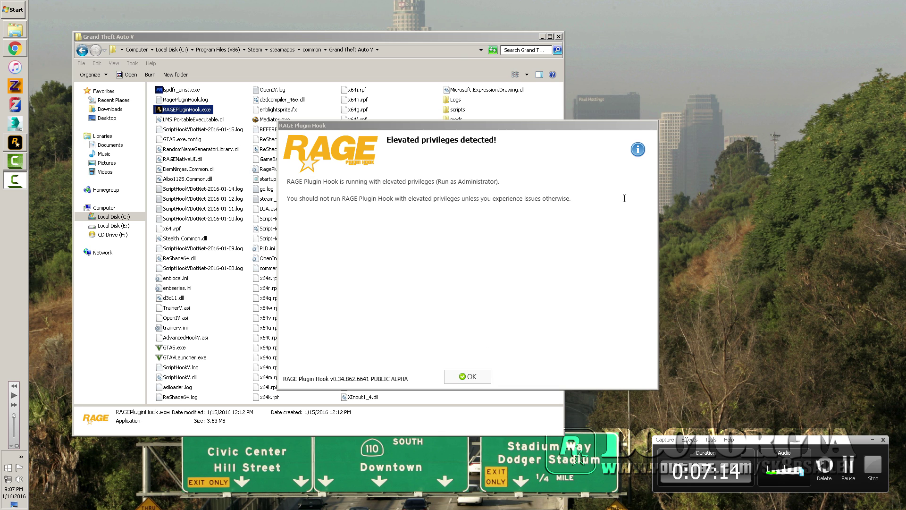
# Check RAGEPluginHook.exe's compatibility settings without changes, dismiss the privileges notice, and approve the game-version backup
pyautogui.rightClick(167, 110)
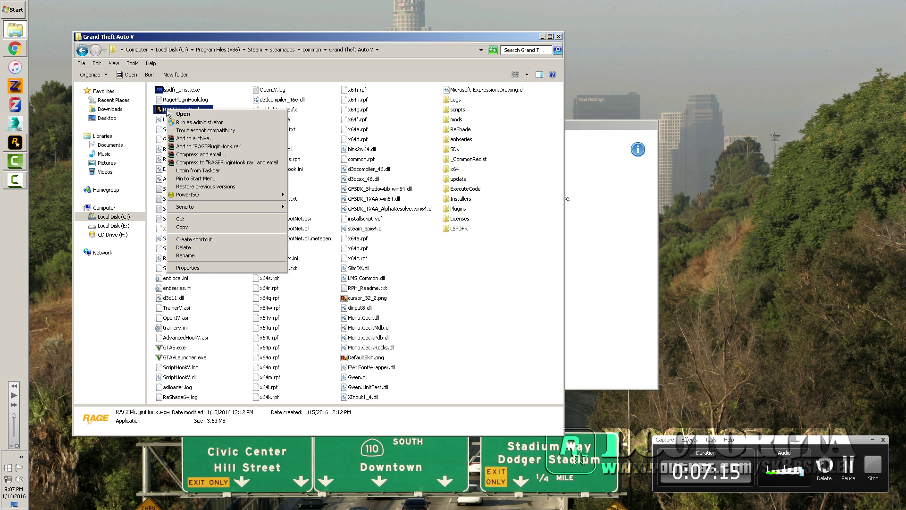
pyautogui.click(214, 268)
pyautogui.click(208, 127)
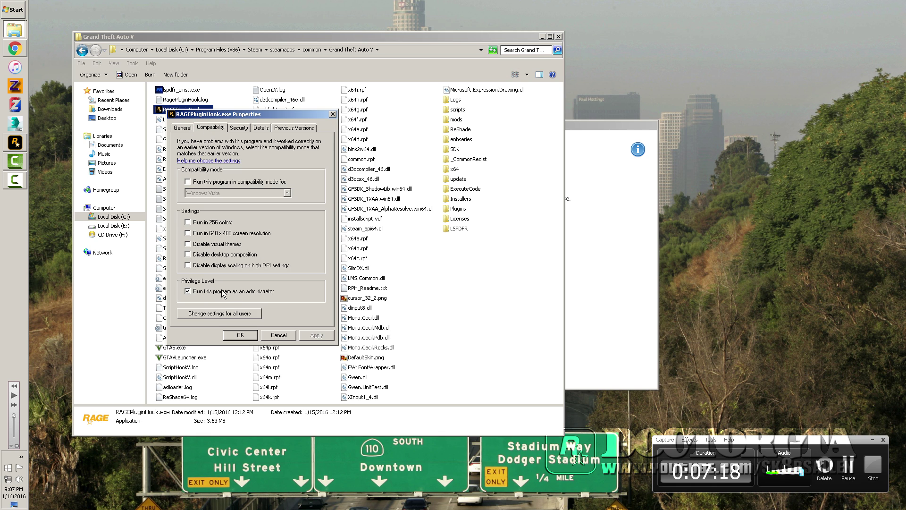
pyautogui.click(183, 128)
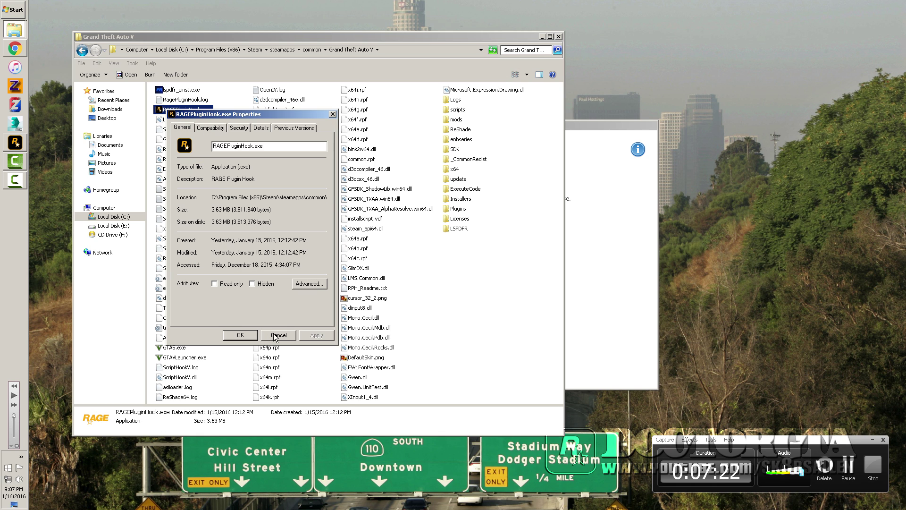
pyautogui.click(240, 335)
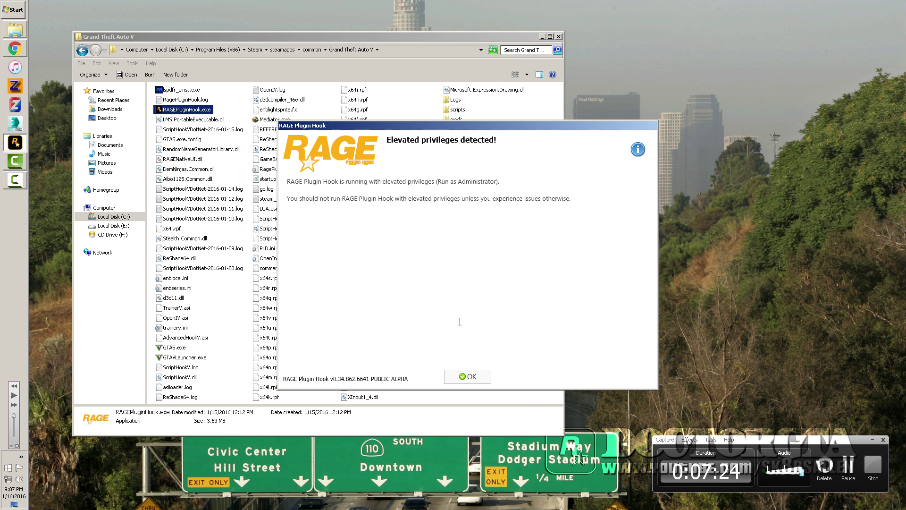
pyautogui.click(467, 376)
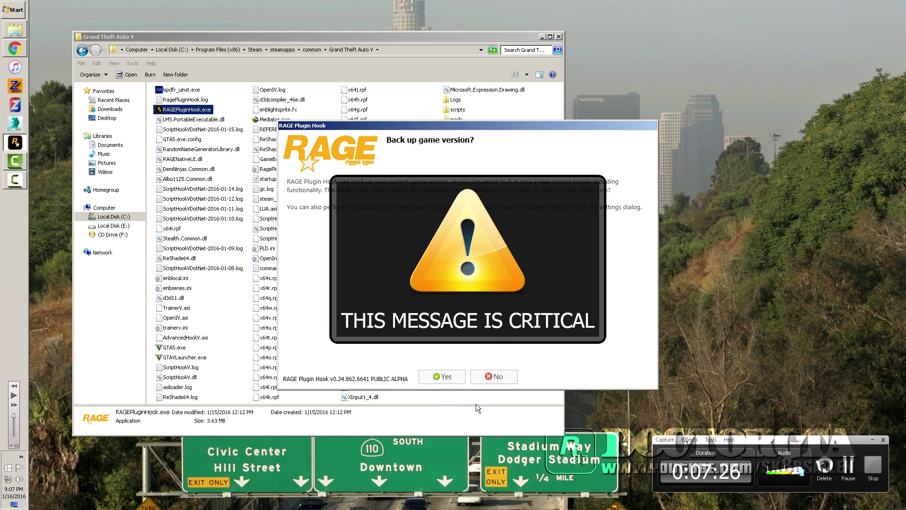
pyautogui.click(449, 377)
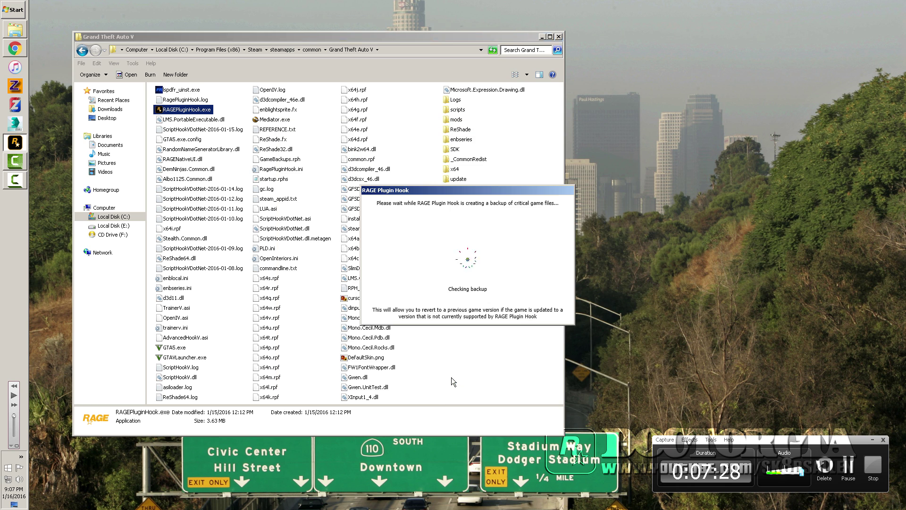